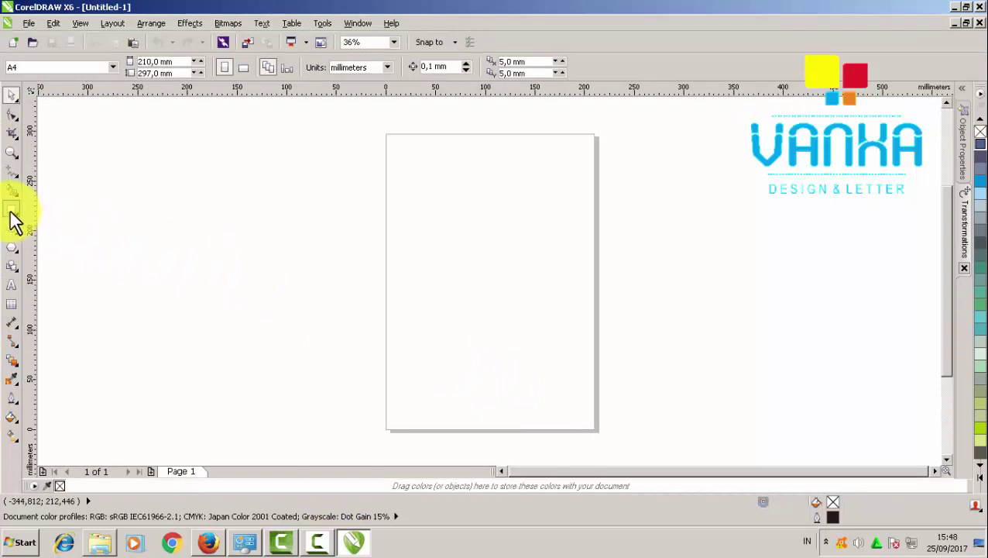
# - Draw a horizontal rectangle about 409 mm wide and 151 mm high across the middle of the page
pyautogui.click(11, 209)
pyautogui.moveTo(283, 202); pyautogui.dragTo(689, 353)
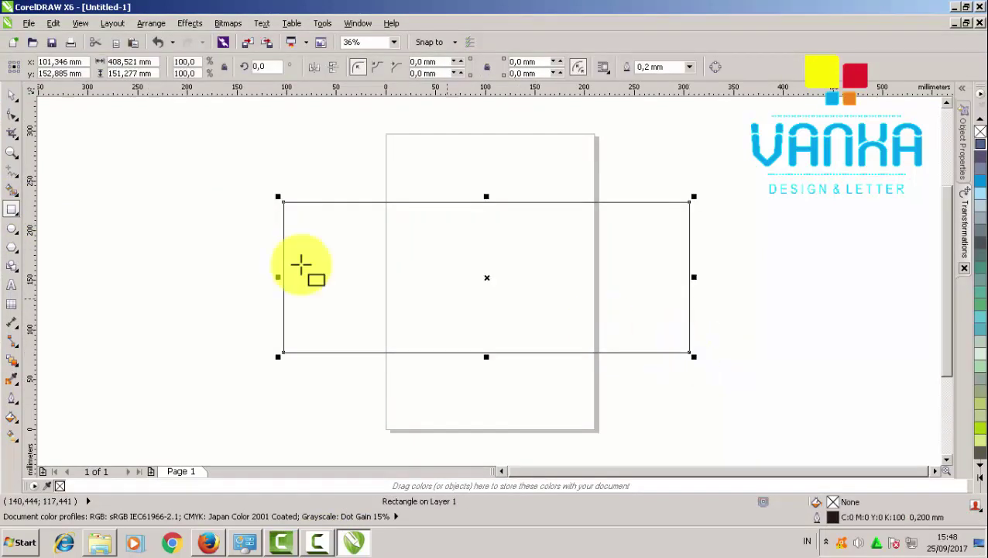
pyautogui.click(13, 96)
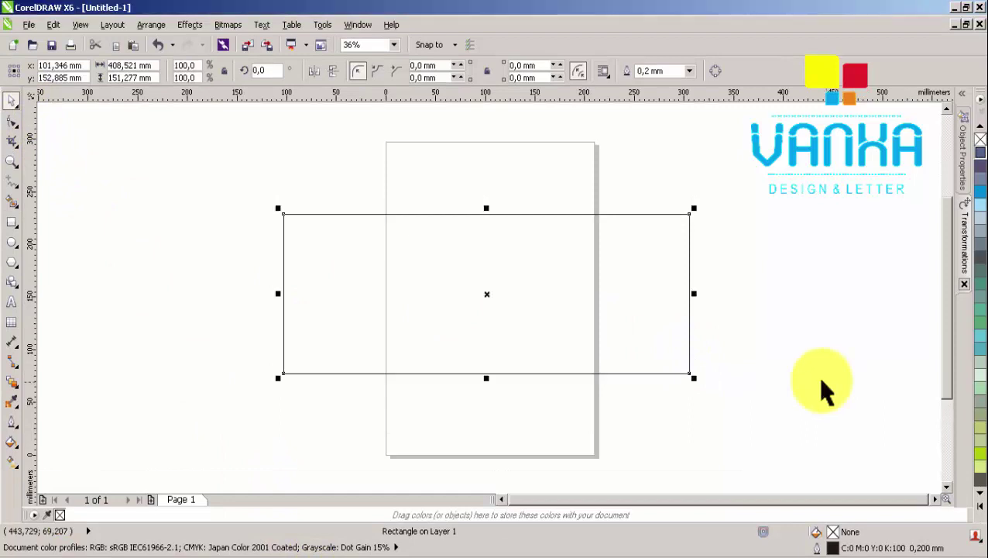
# - Set the rectangle's size to 50 mm wide and 100 mm high
pyautogui.click(133, 65)
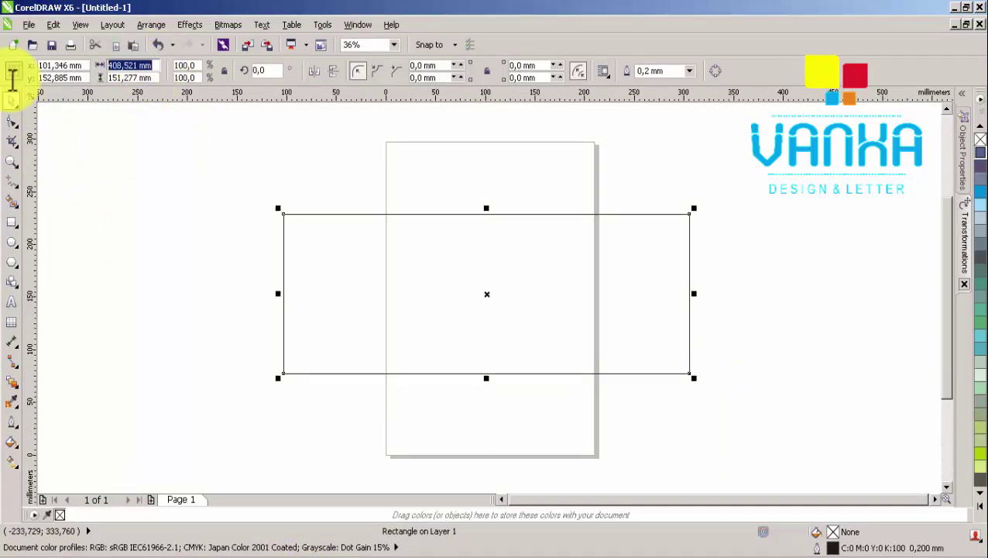
pyautogui.write('50')
pyautogui.press('Tab')
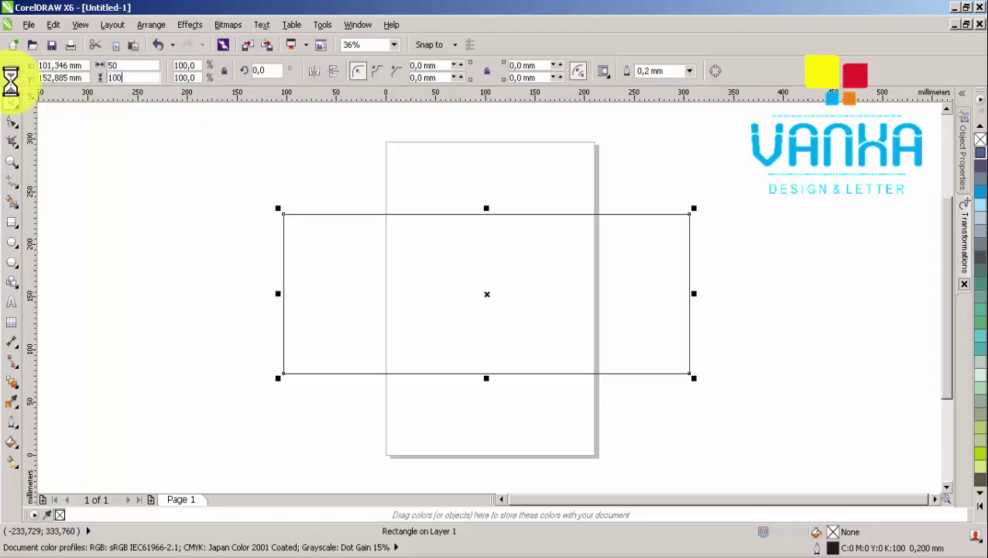
pyautogui.write('100')
pyautogui.press('Return')
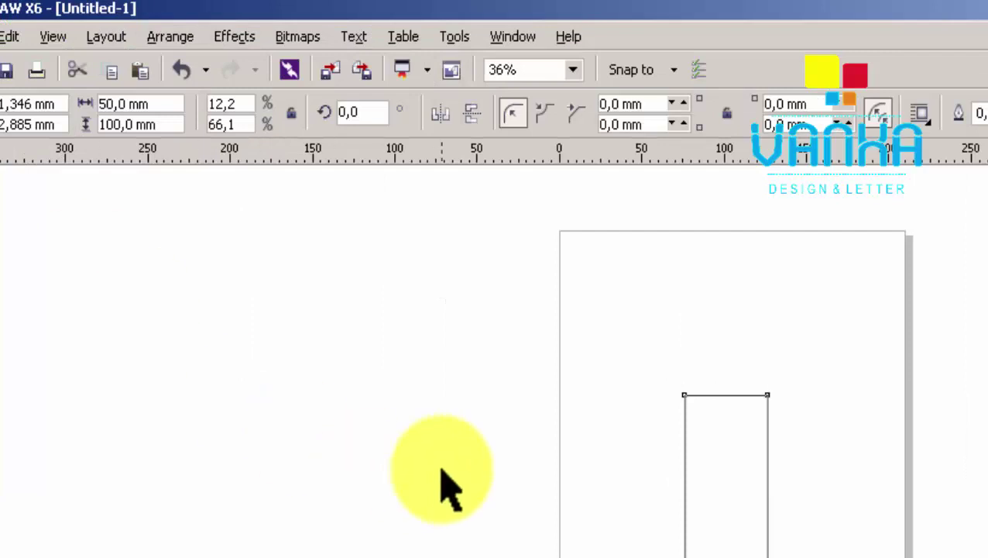
# - Deselect the rectangle and change the document's units to centimeters
pyautogui.click(473, 333)
pyautogui.click(544, 115)
pyautogui.click(559, 303)
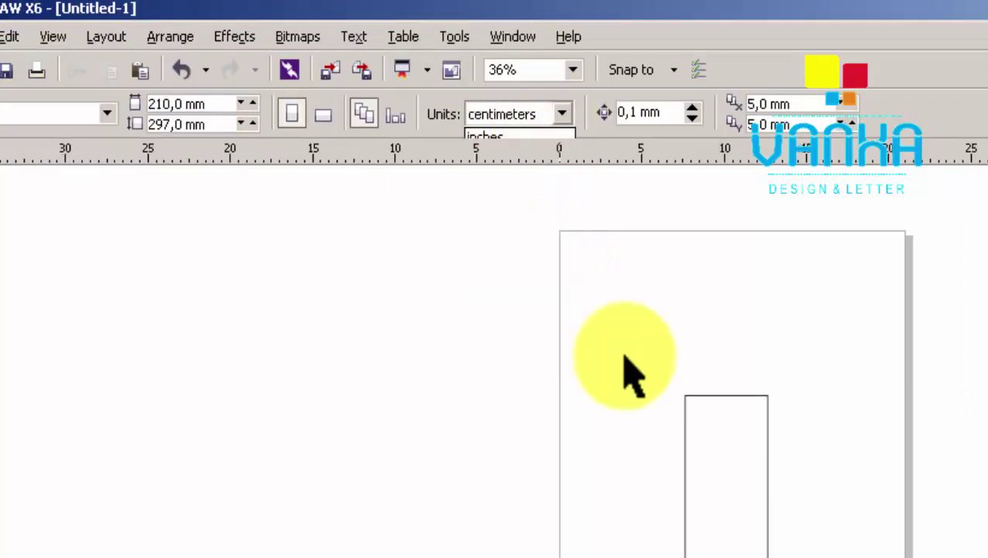
# - Resize the rectangle to 50 cm wide and 100 cm high
pyautogui.click(723, 424)
pyautogui.moveTo(159, 99); pyautogui.dragTo(55, 99)
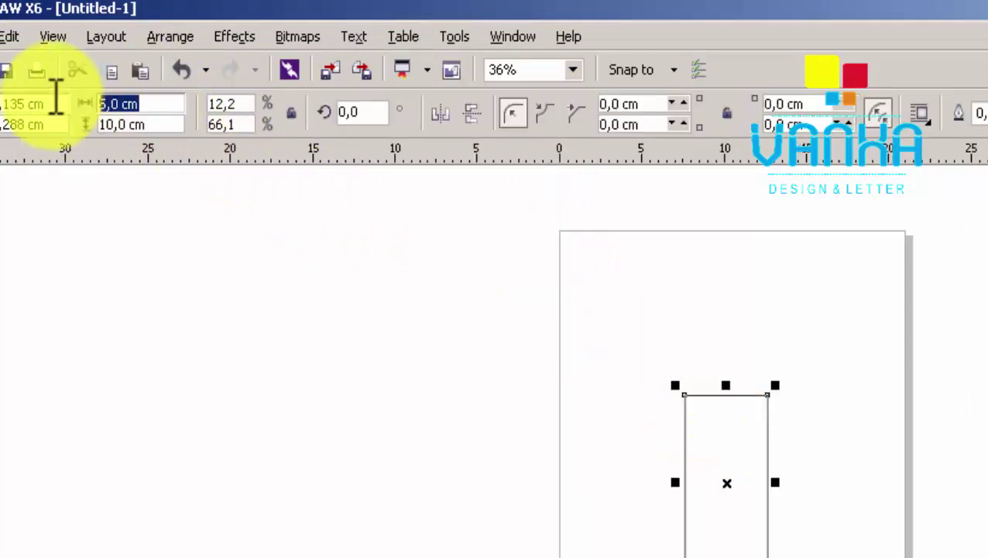
pyautogui.write('50')
pyautogui.press('Tab')
pyautogui.write('1')
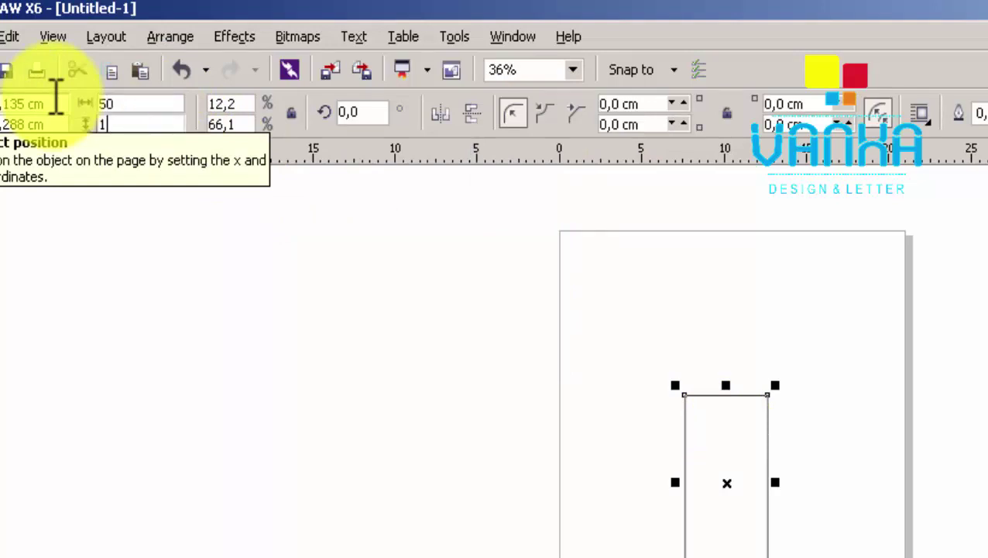
pyautogui.write('00')
pyautogui.press('Return')
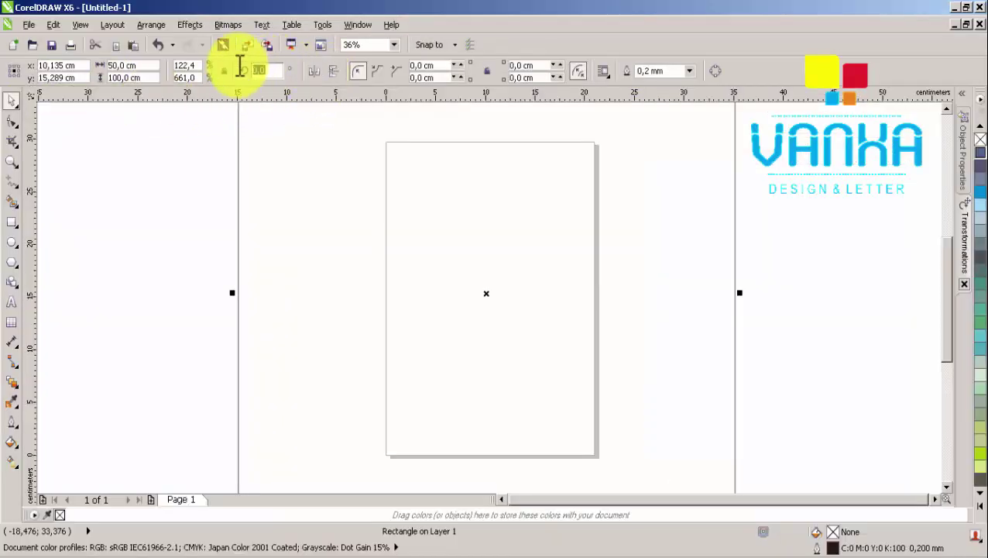
# - Rotate the rectangle by 90 degrees and center it on the page
pyautogui.write('90')
pyautogui.press('Return')
pyautogui.press('F4')
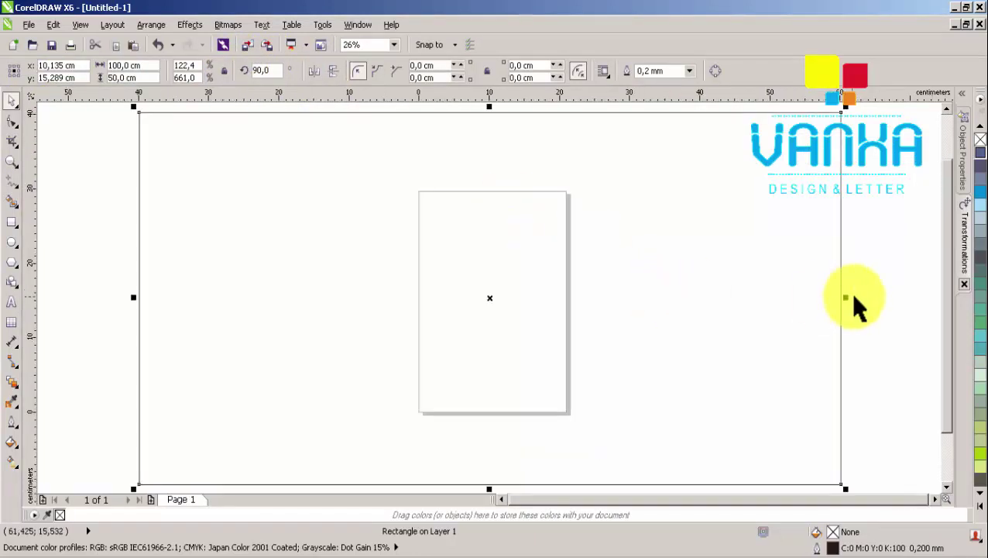
pyautogui.press('p')
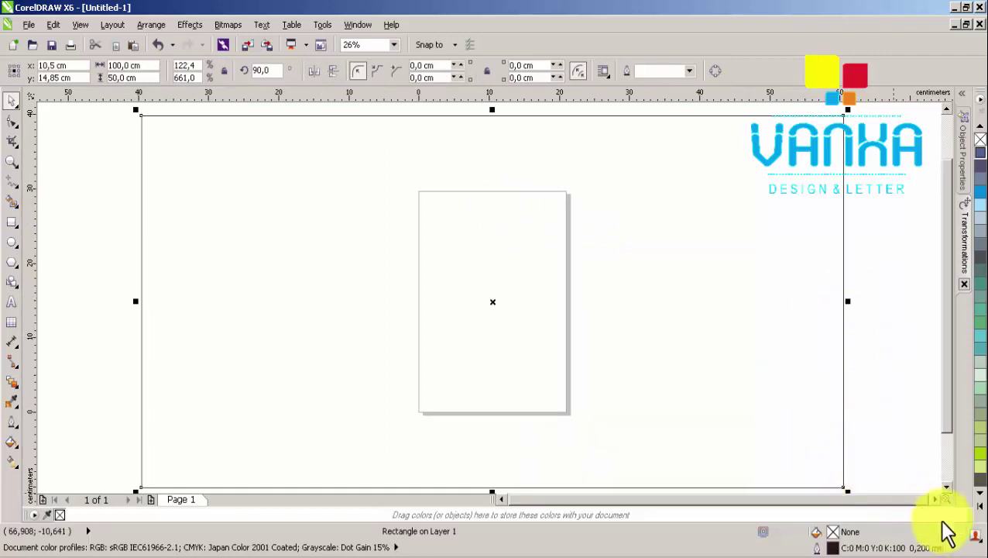
# - Fill the rectangle with the solid blue C100 M100 Y0 K0 from the color palette
pyautogui.click(979, 507)
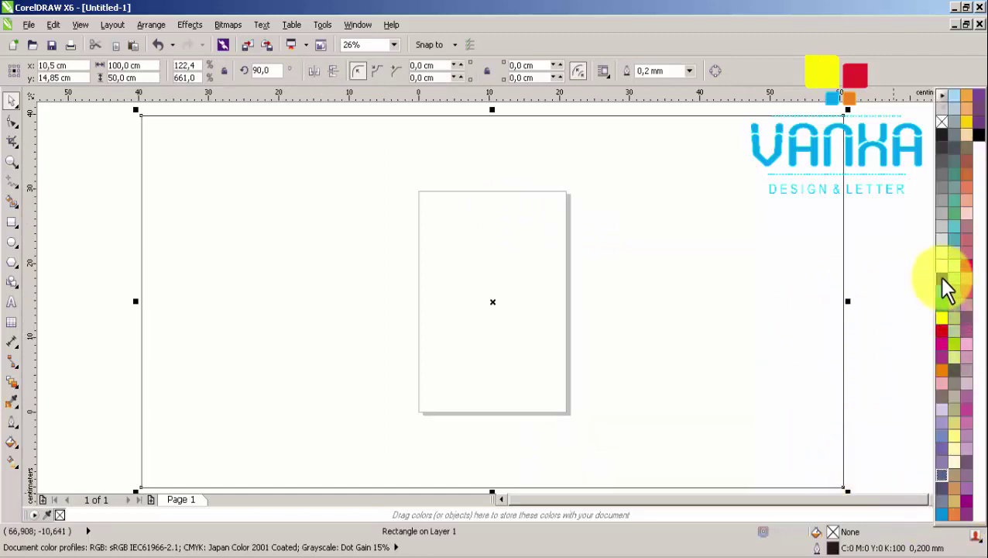
pyautogui.click(942, 474)
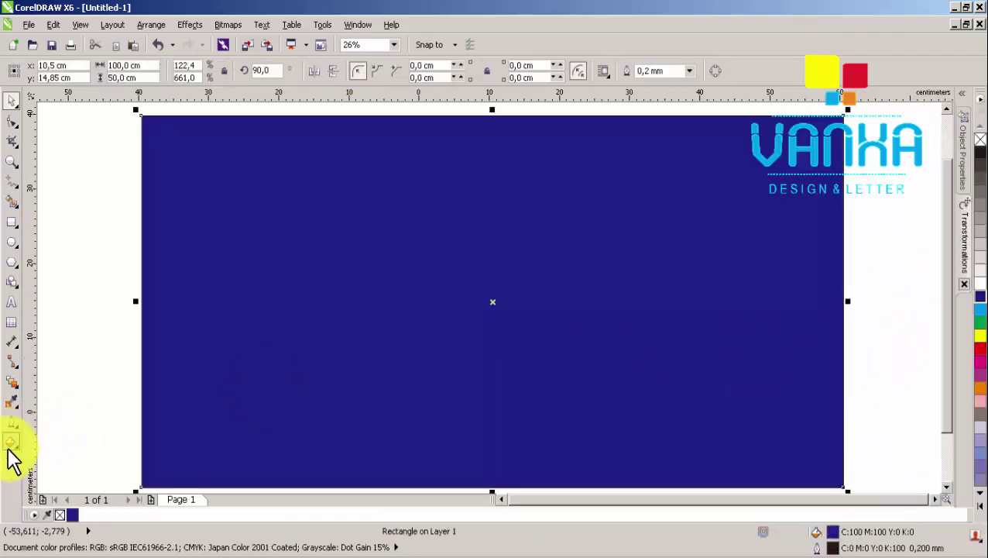
# - Switch the rectangle's uniform fill to the CMYK model and darken it to C100 M100 Y0 K60
pyautogui.click(396, 117)
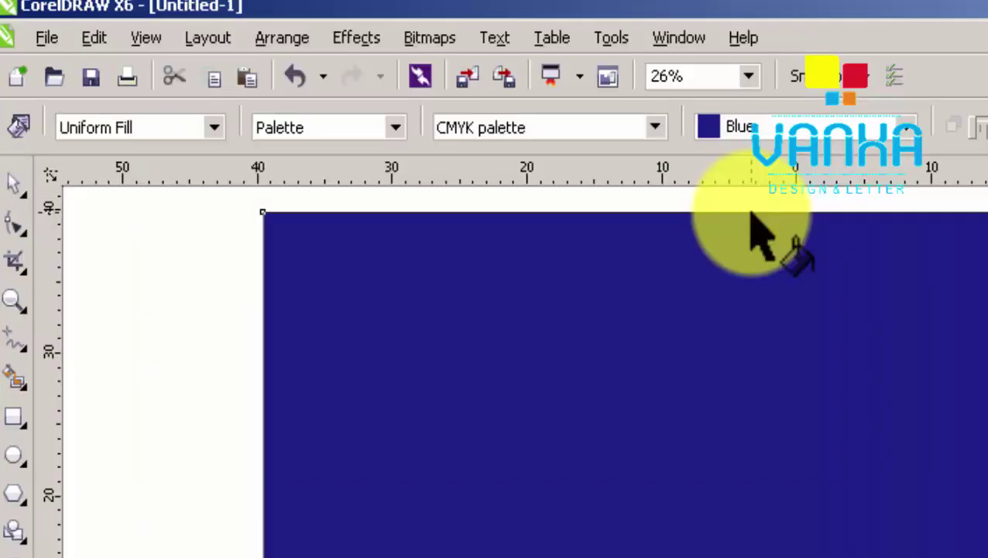
pyautogui.click(197, 77)
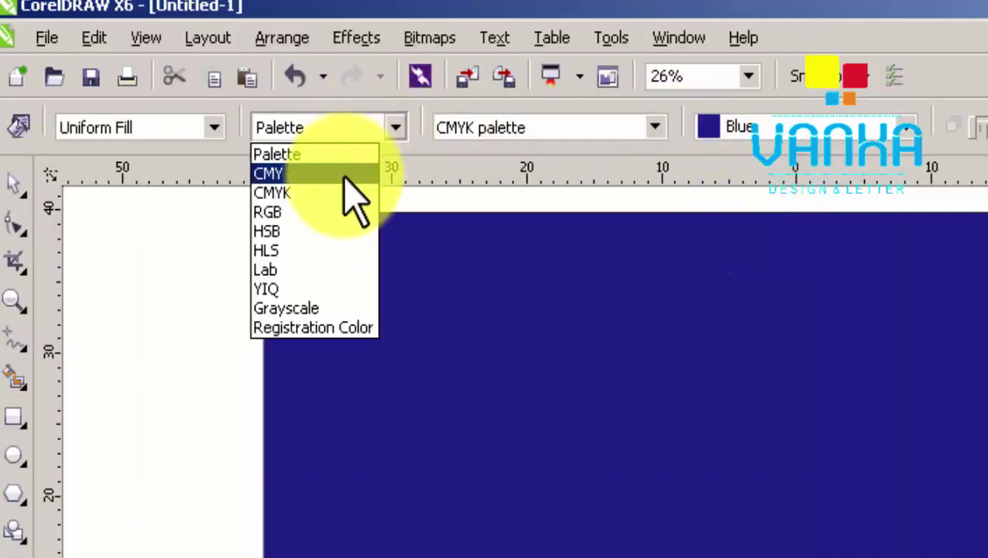
pyautogui.click(345, 192)
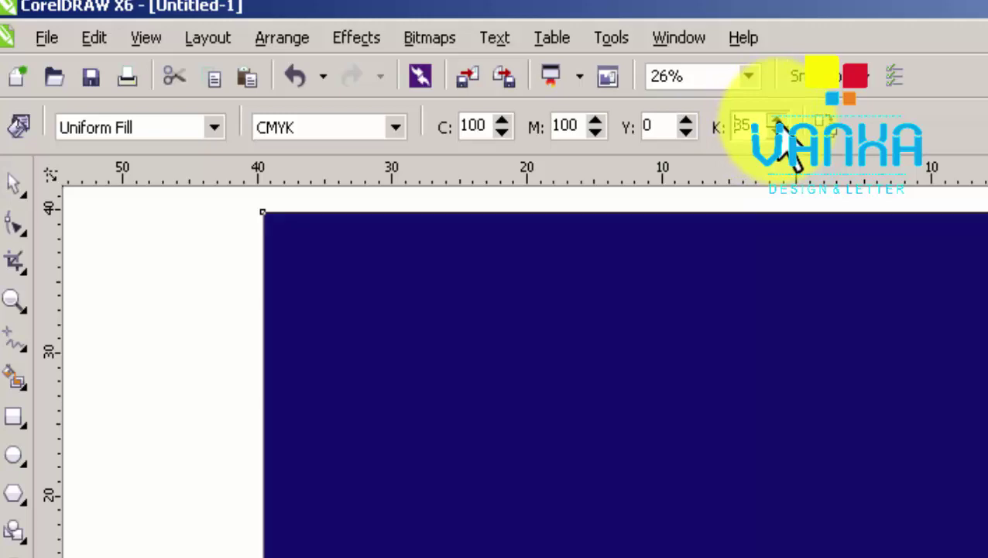
pyautogui.click(778, 122)
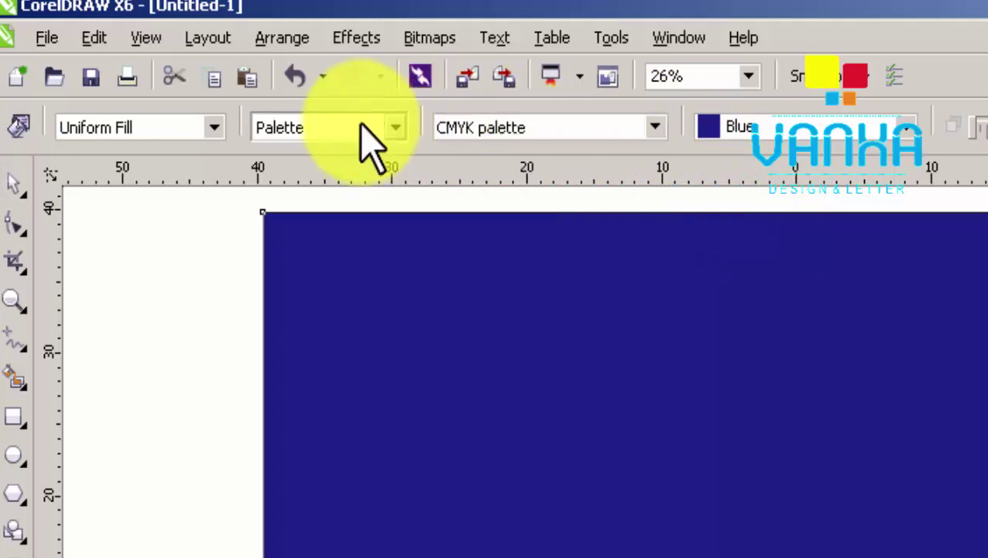
pyautogui.click(362, 124)
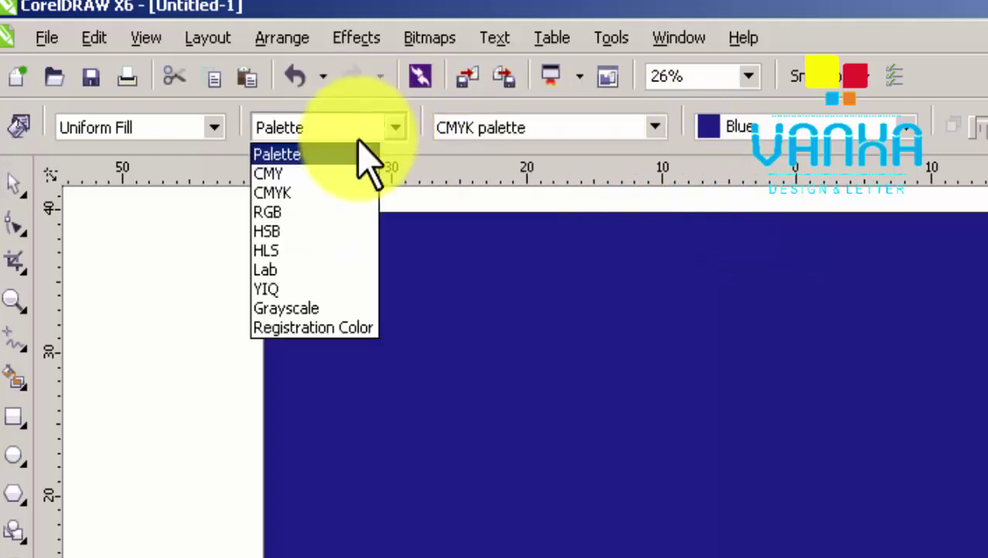
pyautogui.click(353, 193)
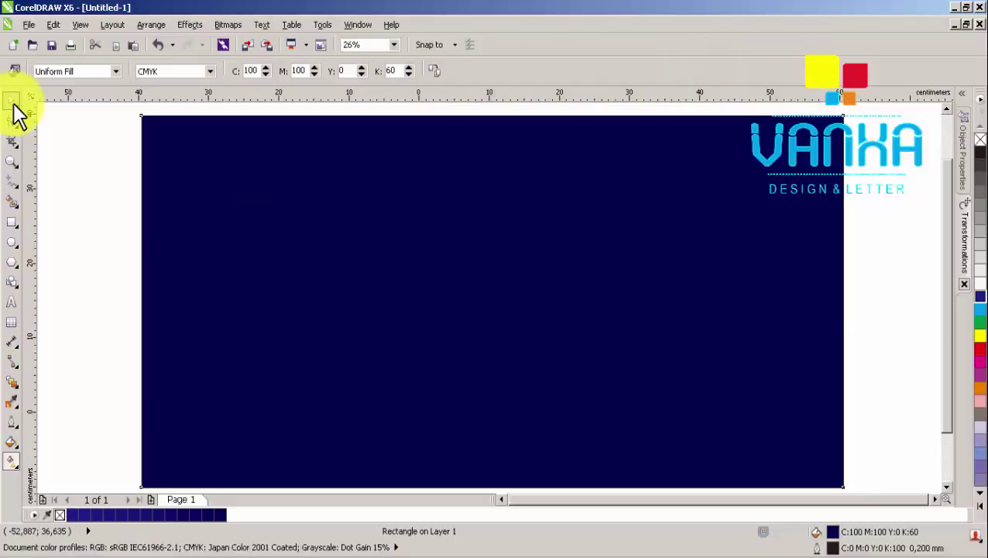
# - Duplicate the dark blue rectangle, narrowing the copy from its left edge to about 54.3 cm wide
pyautogui.click(14, 182)
pyautogui.click(98, 182)
pyautogui.click(361, 266)
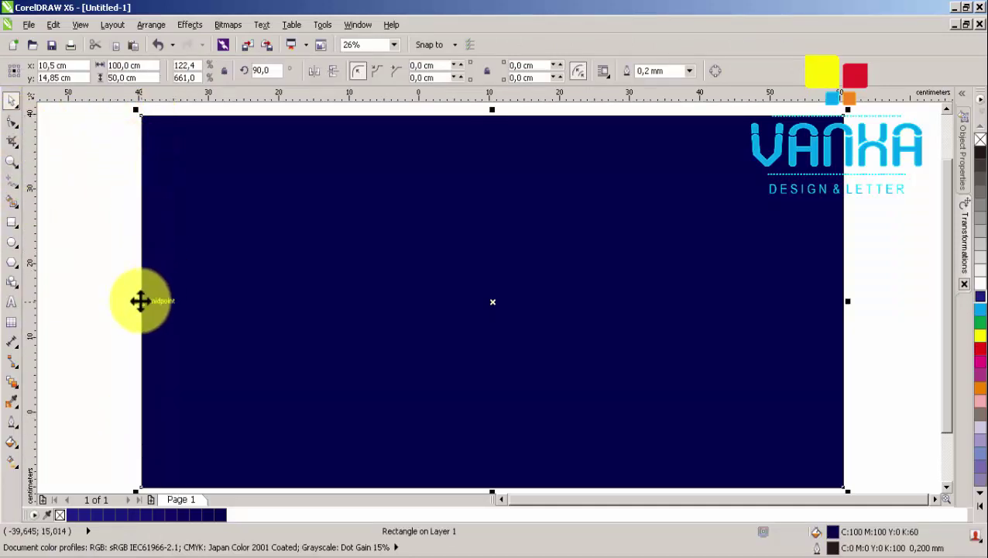
pyautogui.moveTo(138, 302); pyautogui.dragTo(459, 299)
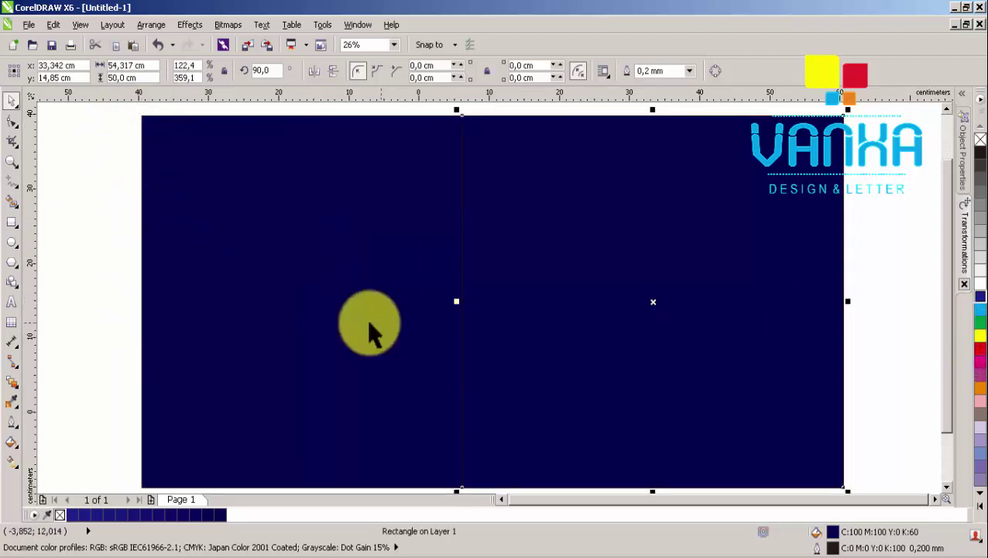
pyautogui.click(12, 123)
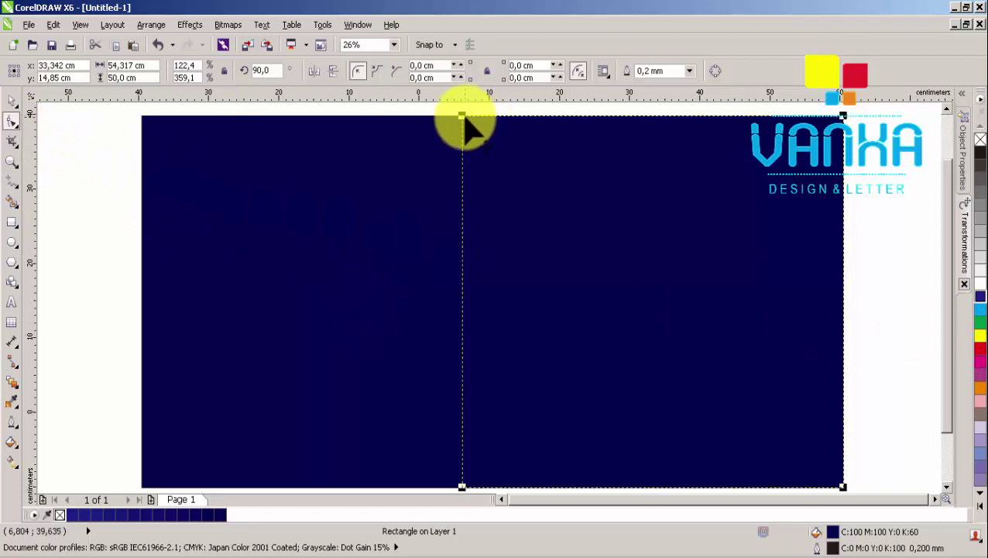
pyautogui.moveTo(462, 117); pyautogui.dragTo(558, 124)
pyautogui.hotkey('ctrl', 'z')
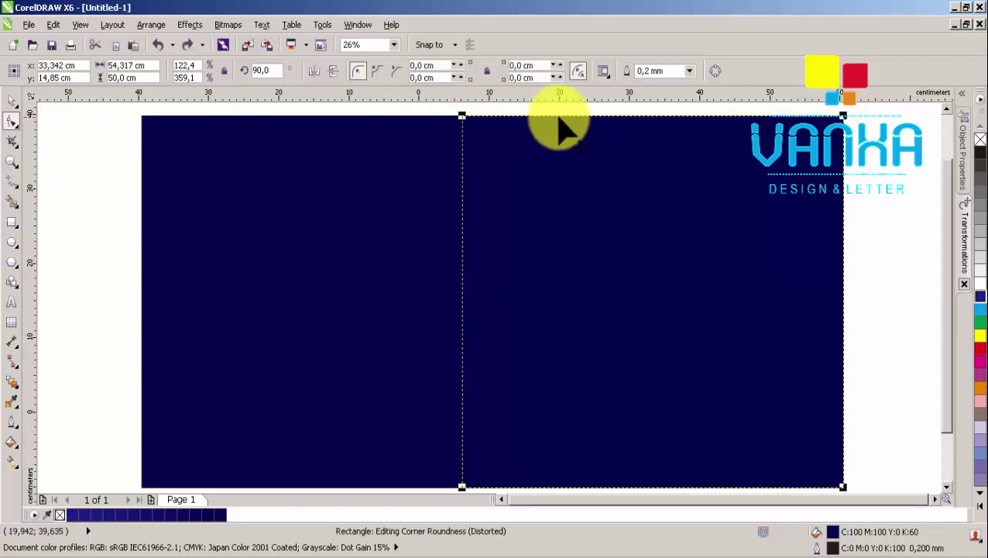
# - Convert the narrower duplicate rectangle to curves
pyautogui.press('space')
pyautogui.rightClick(477, 127)
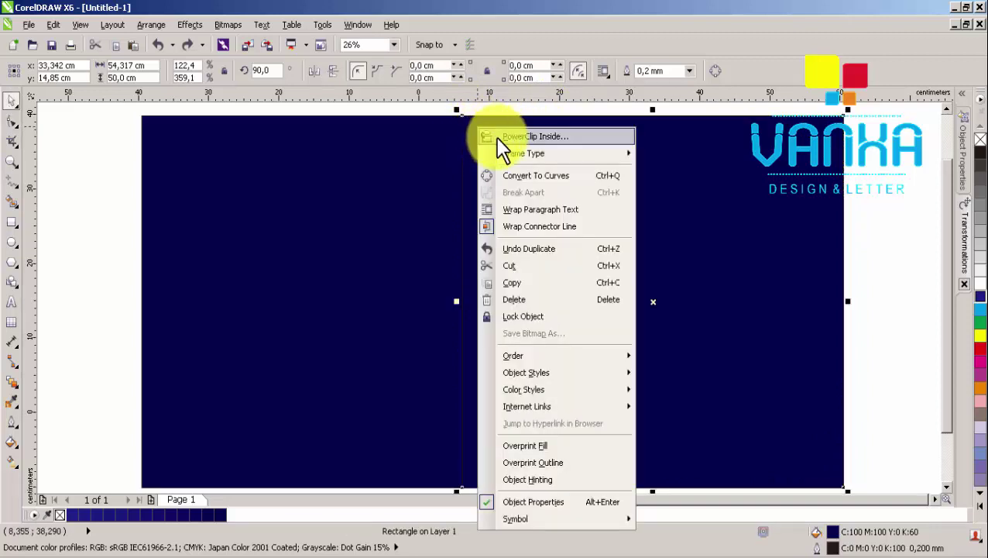
pyautogui.click(528, 175)
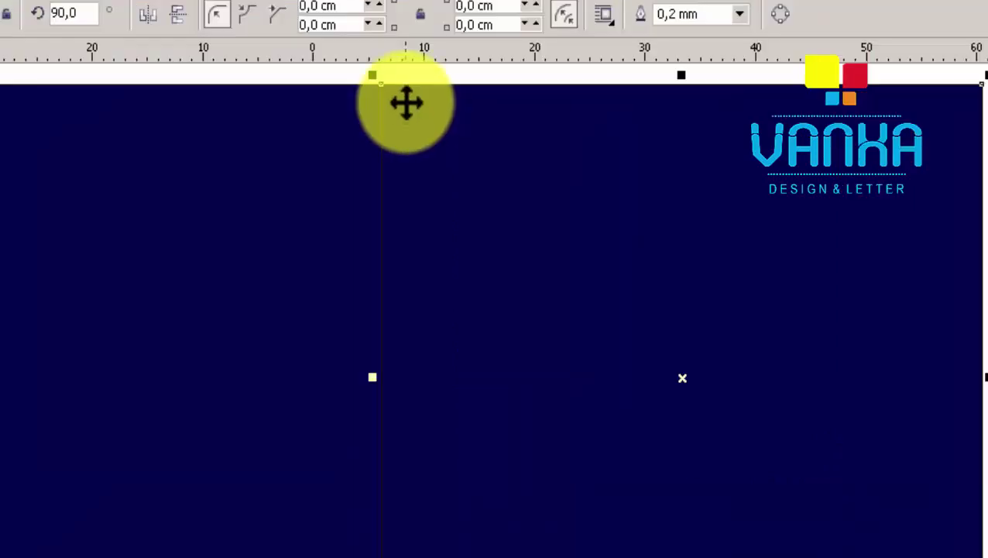
pyautogui.rightClick(407, 103)
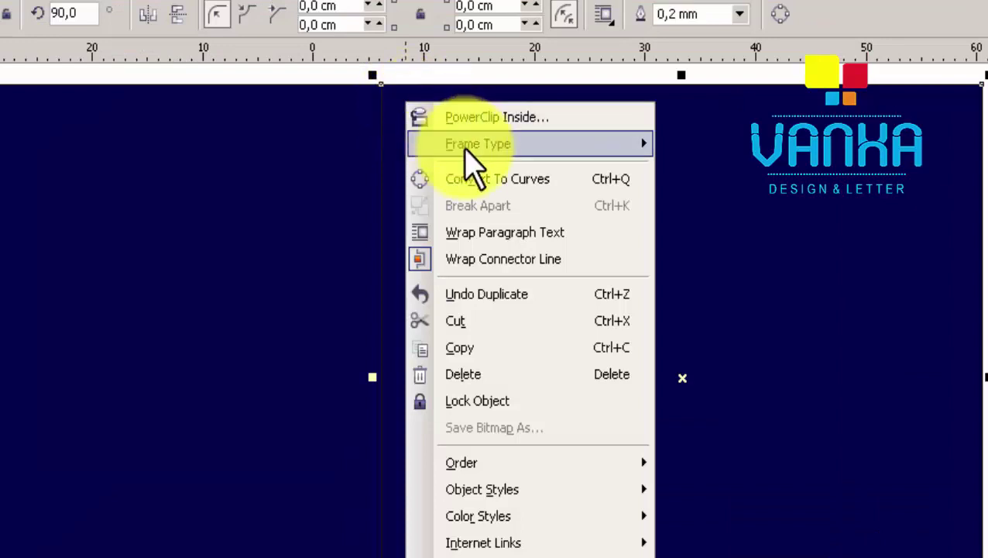
pyautogui.click(490, 186)
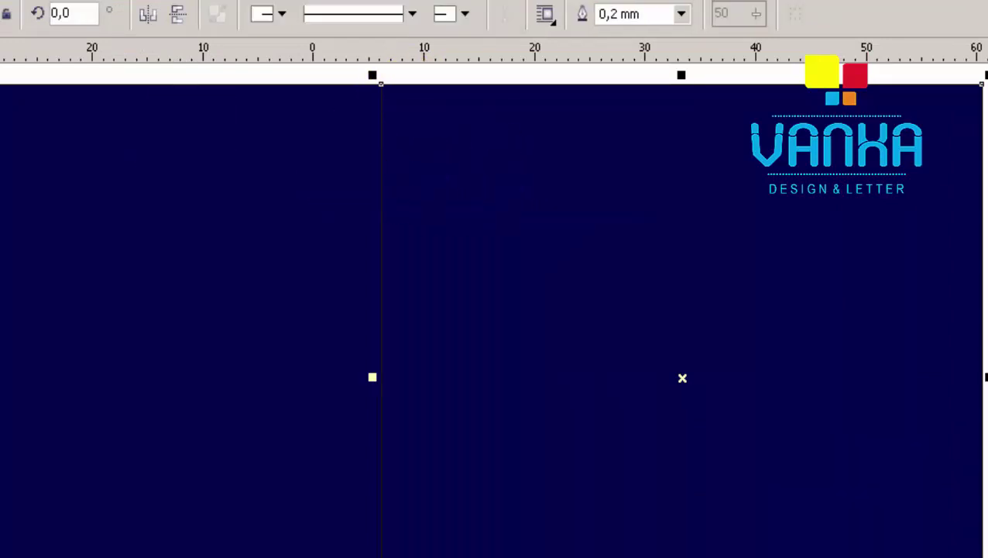
# - Move the converted shape's top-left node about 15 cm to the right along the top edge, slanting its left side
pyautogui.press('F10')
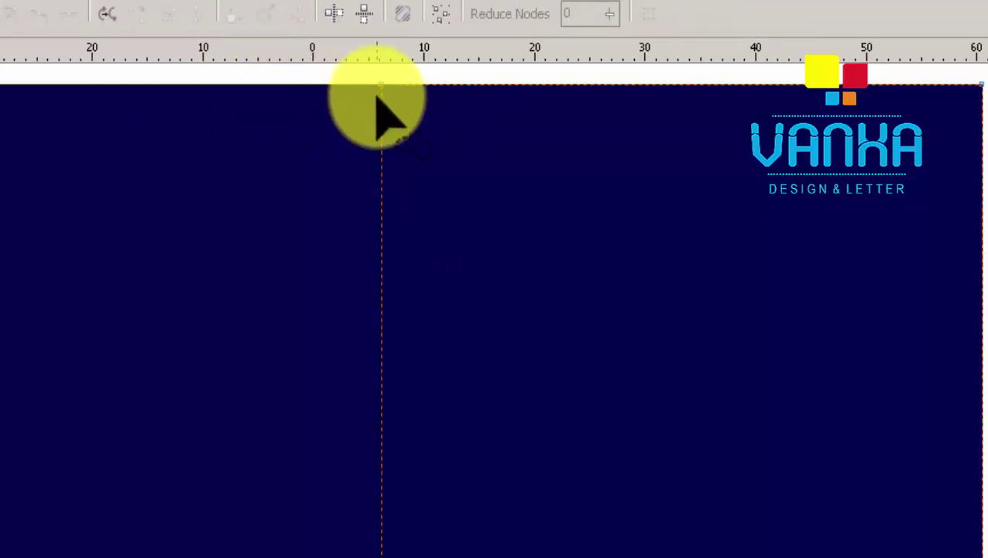
pyautogui.moveTo(381, 86); pyautogui.dragTo(512, 85)
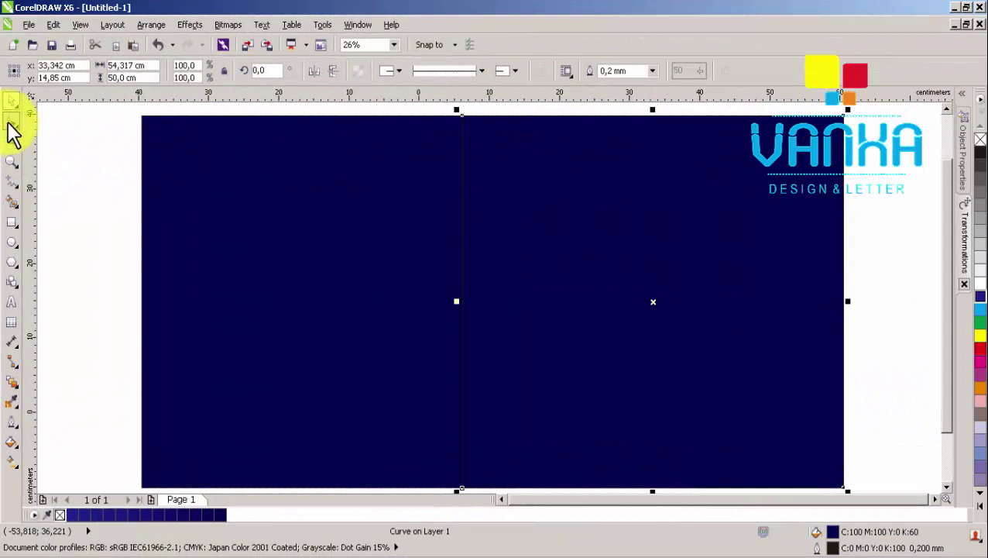
pyautogui.click(11, 123)
pyautogui.moveTo(461, 116); pyautogui.dragTo(570, 118)
pyautogui.press('space')
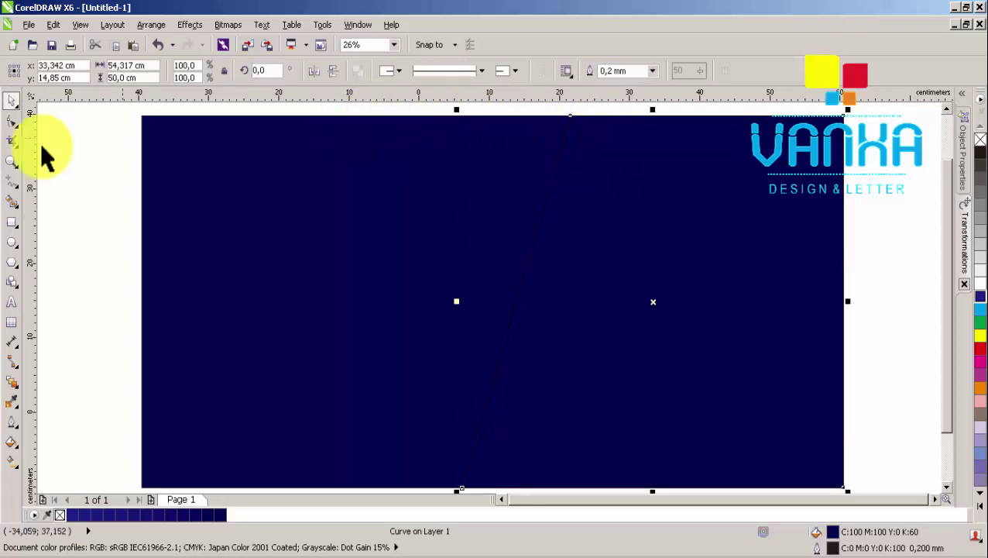
# - Move both nodes of the slanted side together about 6.5 cm to the left, widening the shape to about 60.8 cm
pyautogui.click(11, 122)
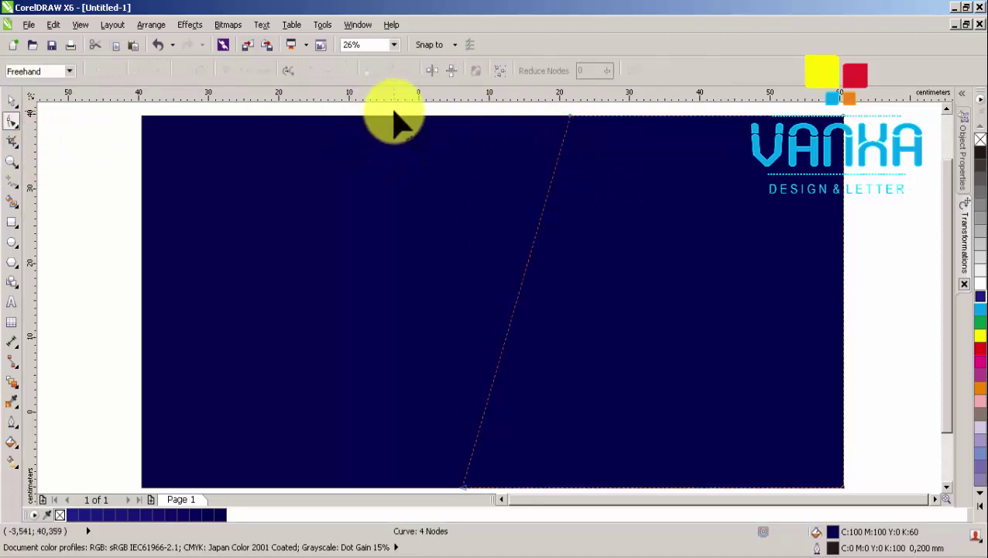
pyautogui.moveTo(424, 107); pyautogui.dragTo(611, 442)
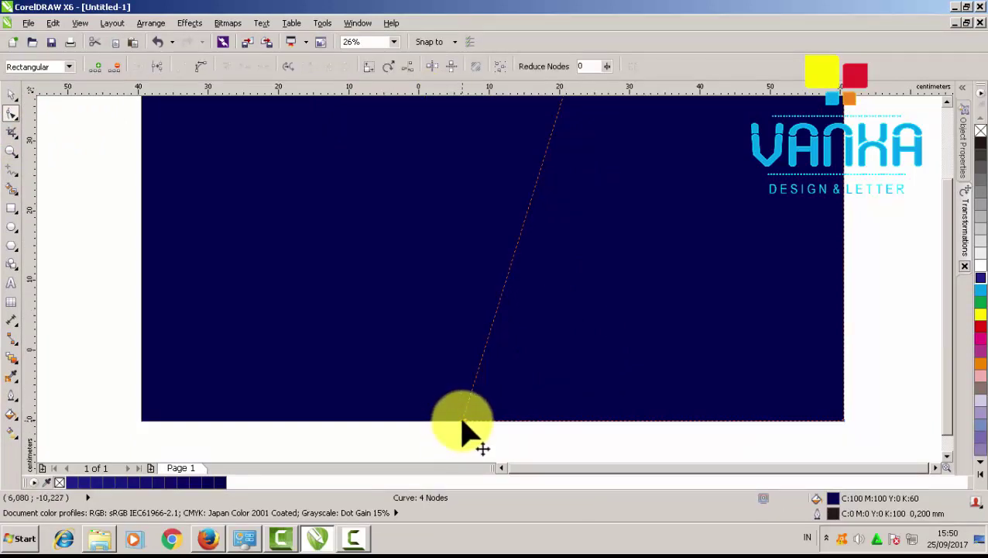
pyautogui.moveTo(462, 423); pyautogui.dragTo(417, 423)
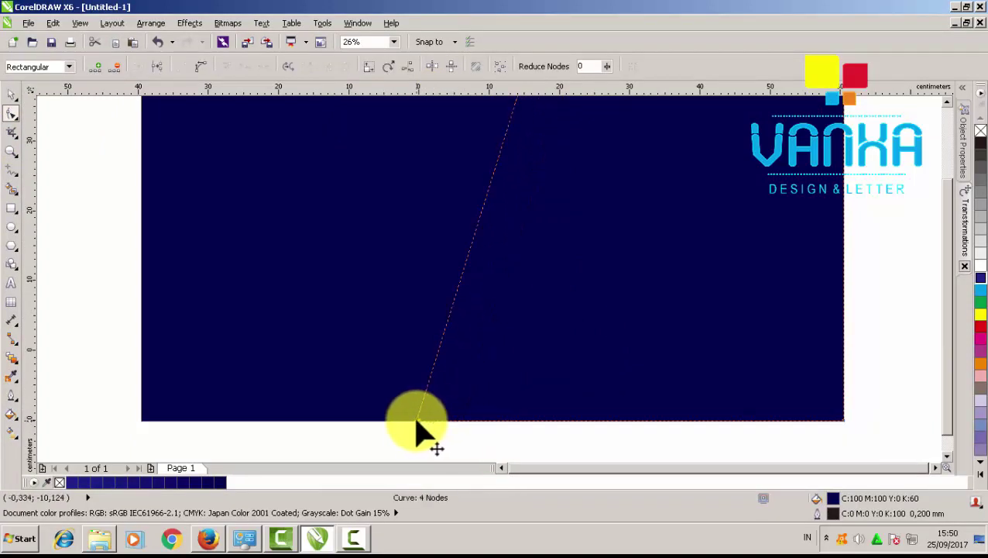
pyautogui.press('space')
# - Give the slanted dark blue shape a white outline and deselect it
pyautogui.click(465, 436)
pyautogui.scroll(1, 466, 436)
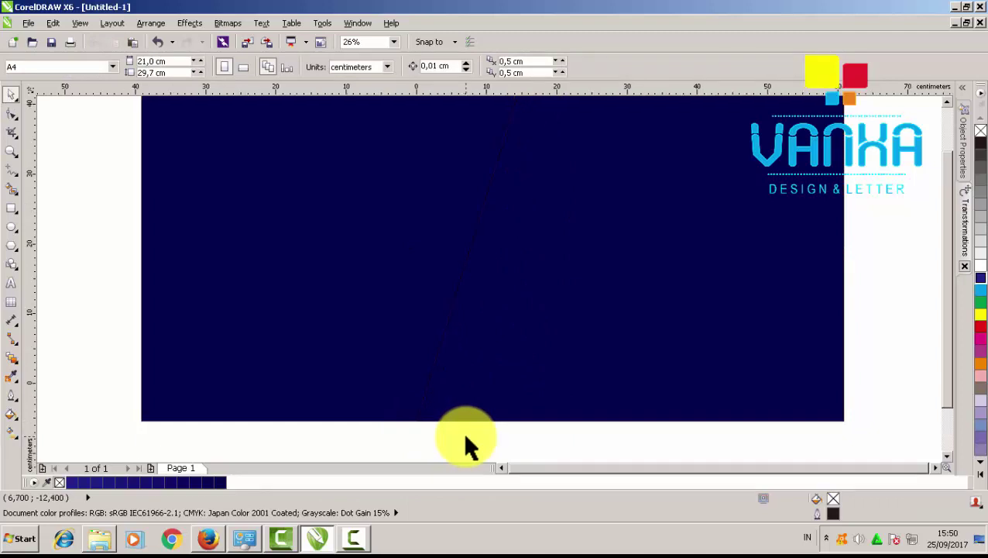
pyautogui.click(549, 346)
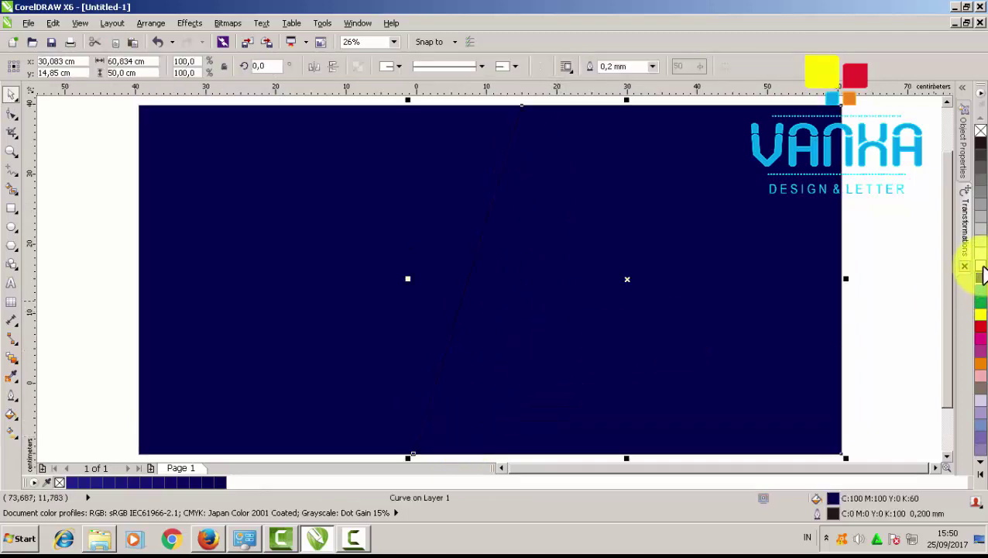
pyautogui.rightClick(981, 265)
pyautogui.click(776, 287)
# - Fill the 100 × 50 cm background rectangle behind the slanted shape with white
pyautogui.click(452, 269)
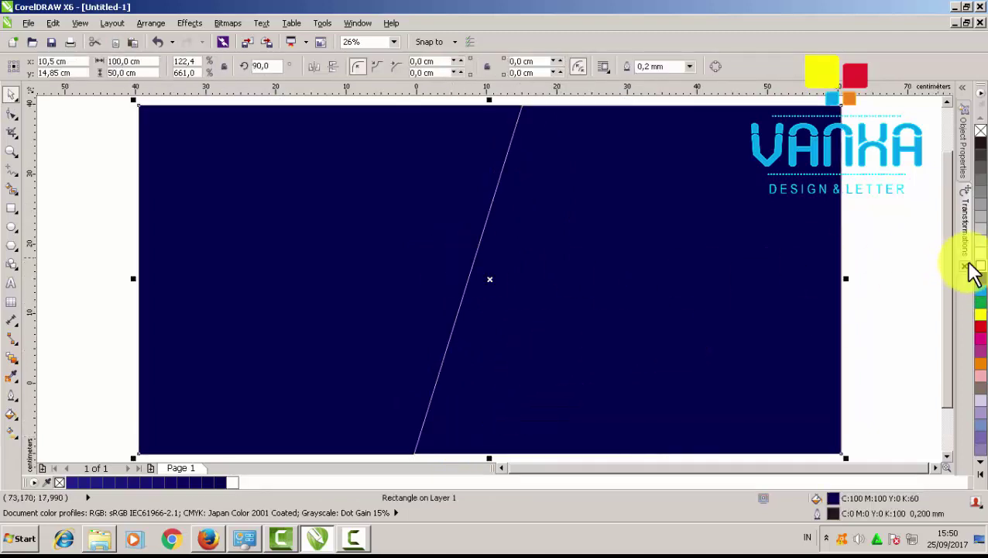
pyautogui.click(980, 266)
pyautogui.click(898, 281)
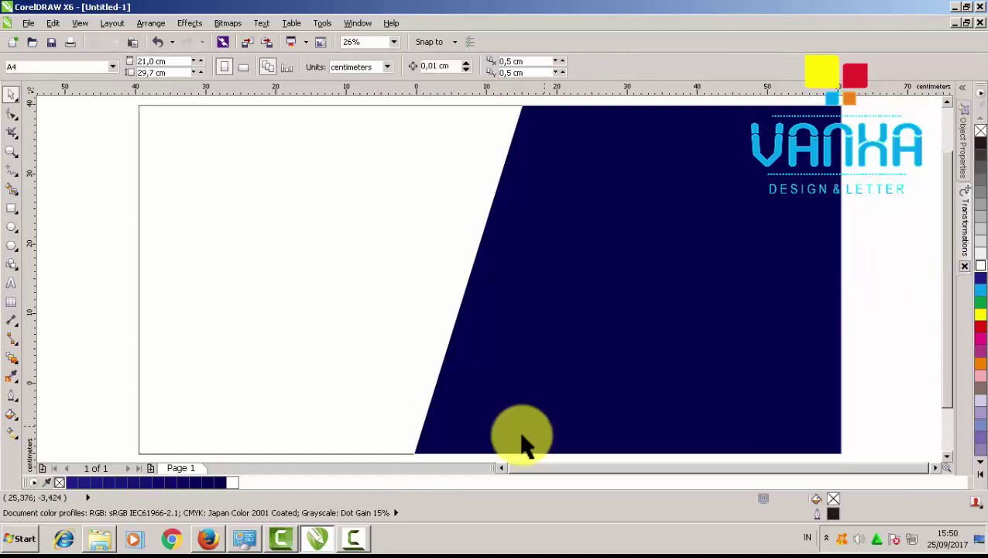
# - Switch to Windows Explorer and open the vanka folder on drive DATA1 (F:)
pyautogui.click(105, 537)
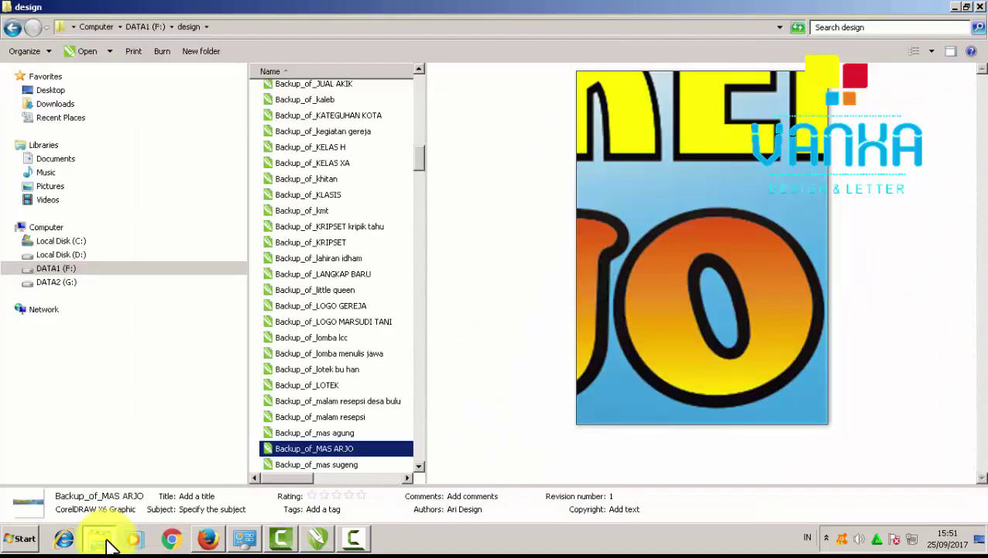
pyautogui.click(79, 269)
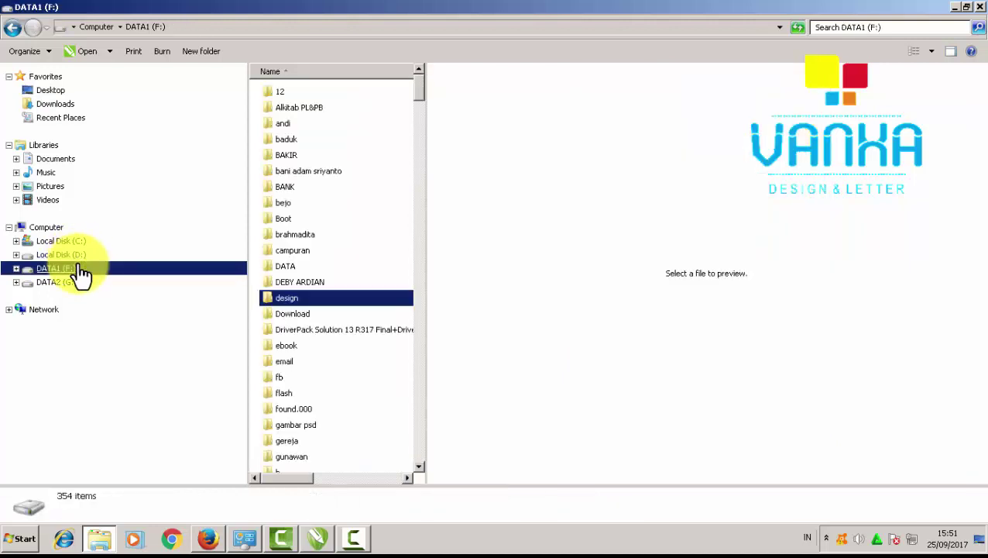
pyautogui.click(302, 299)
pyautogui.write('v')
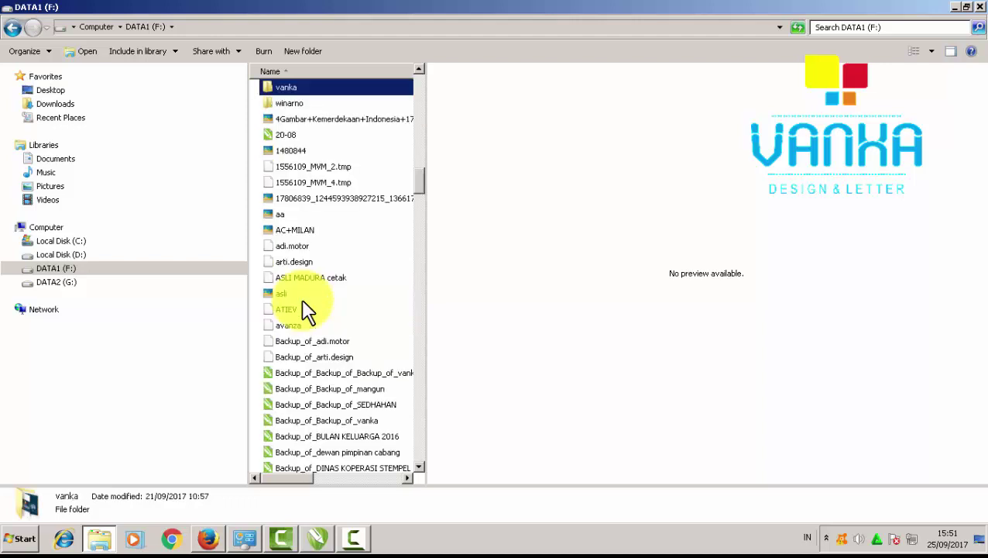
pyautogui.press('Return')
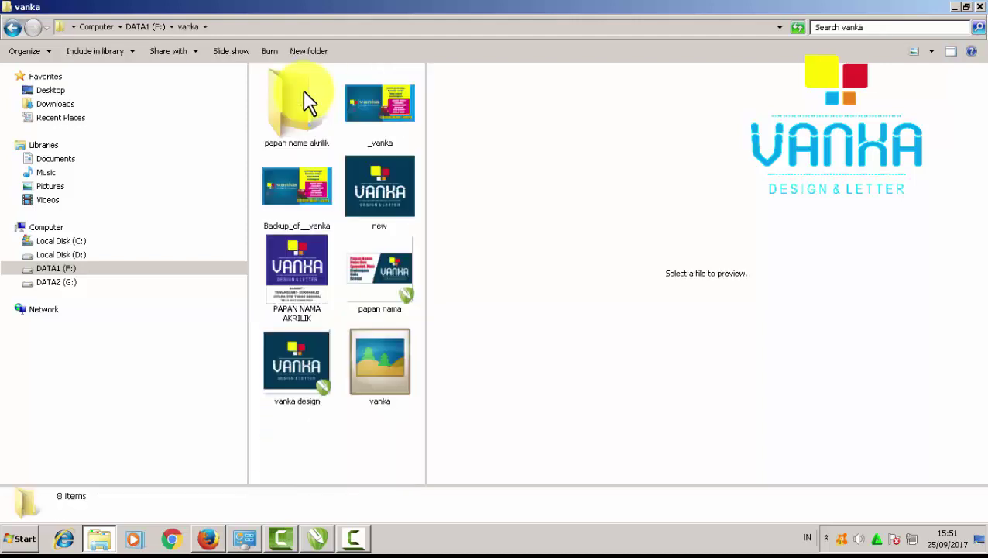
# - Import the CorelDRAW file new from the vanka folder into the drawing, place it to the right of the banner and ungroup it
pyautogui.click(378, 208)
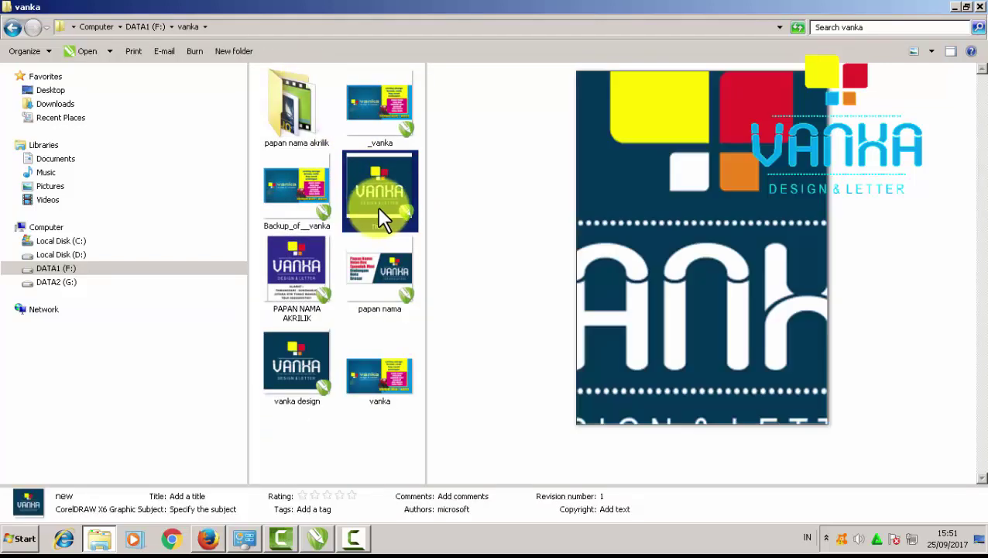
pyautogui.moveTo(382, 188); pyautogui.dragTo(878, 335)
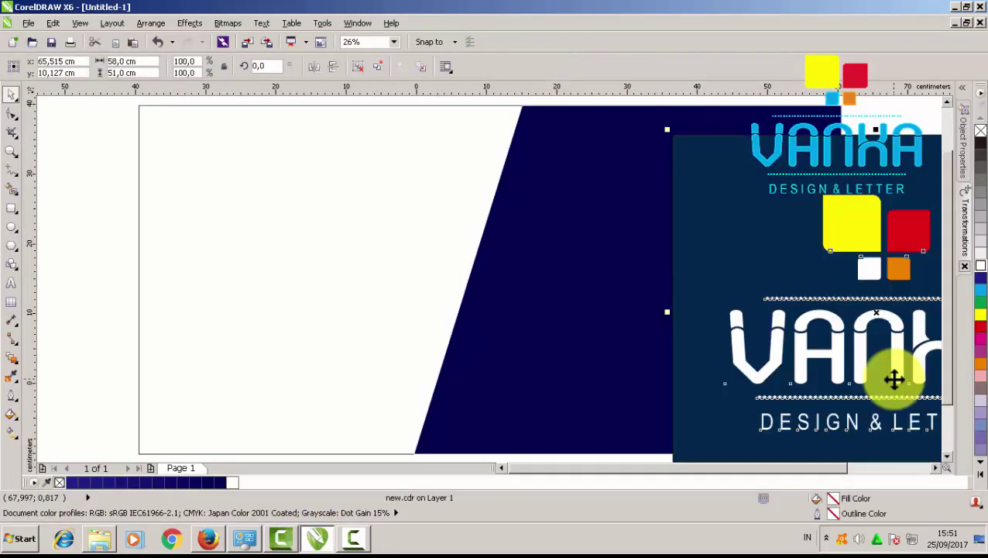
pyautogui.scroll(-1, 895, 379)
pyautogui.moveTo(640, 331); pyautogui.dragTo(790, 300)
pyautogui.scroll(1, 790, 301)
pyautogui.keyDown('shift'); pyautogui.click(695, 383); pyautogui.keyUp('shift')
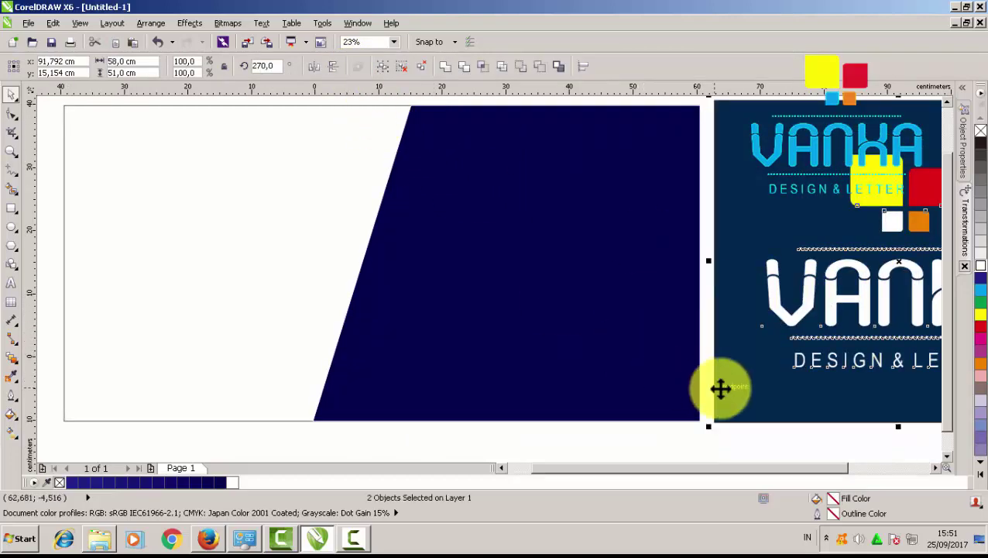
# - Move the imported VANKA logo group onto the dark blue slanted panel and centre it vertically on the panel
pyautogui.click(777, 450)
pyautogui.click(827, 293)
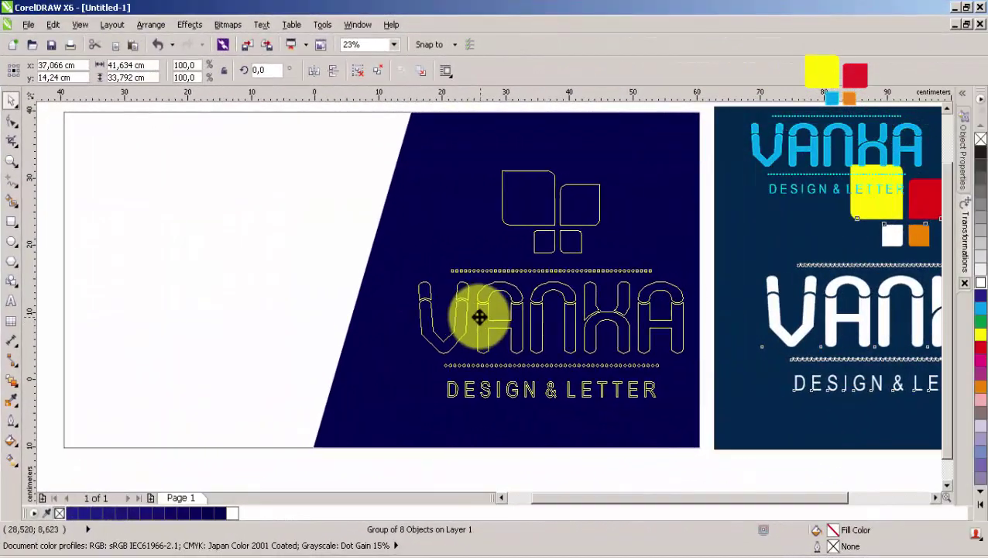
pyautogui.moveTo(479, 316); pyautogui.dragTo(468, 315)
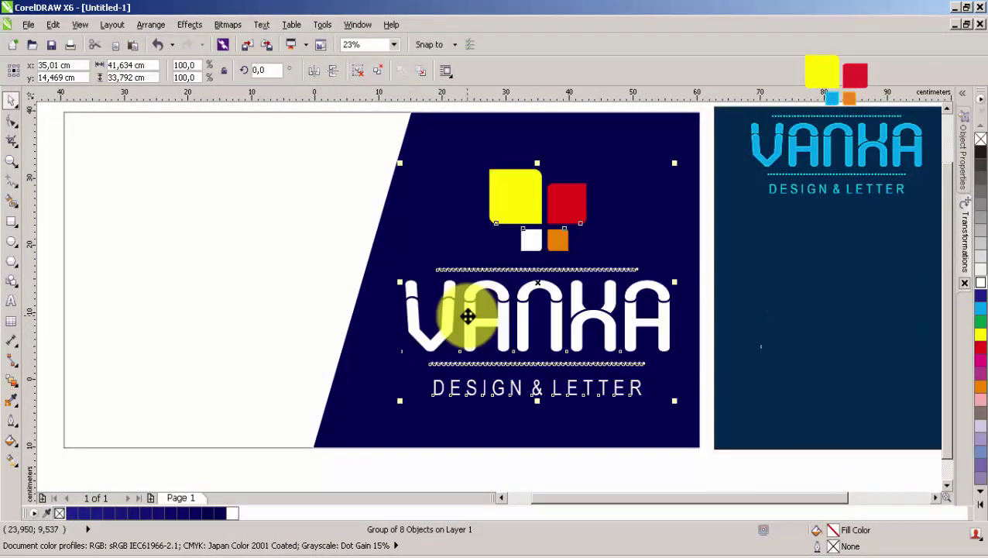
pyautogui.keyDown('shift'); pyautogui.click(604, 416); pyautogui.keyUp('shift')
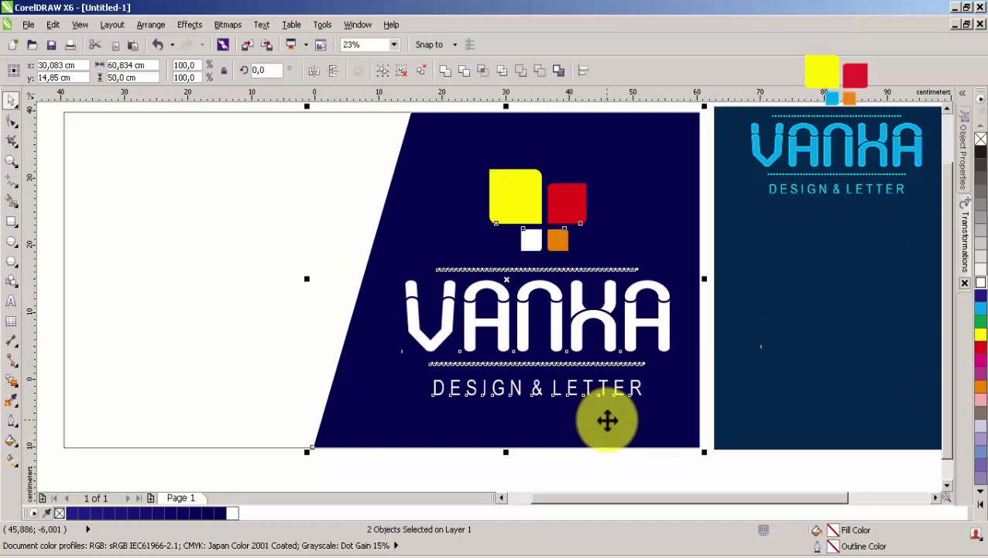
pyautogui.press('Escape')
# - Delete the imported file's leftover dark background rectangle beside the banner
pyautogui.click(784, 356)
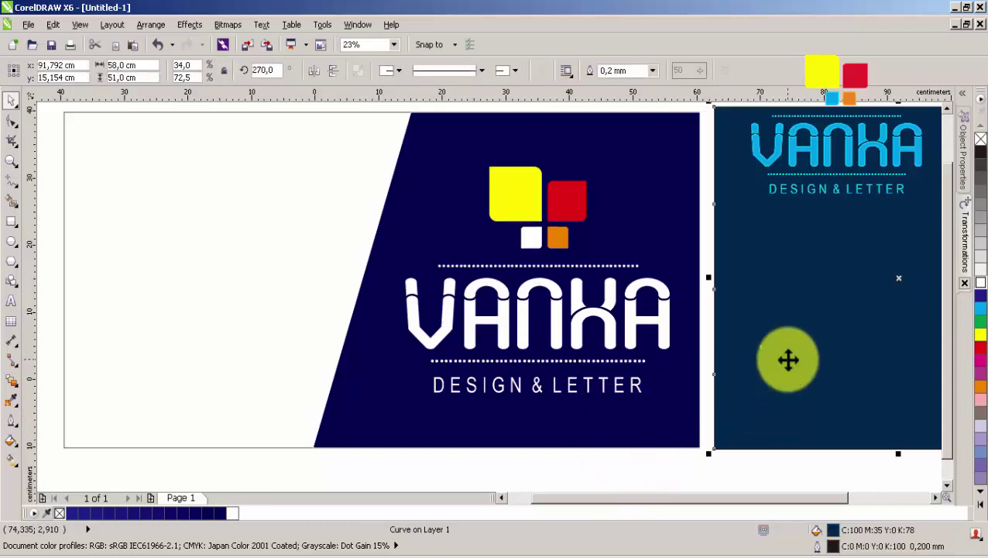
pyautogui.press('Delete')
pyautogui.hotkey('shift', 'F4')
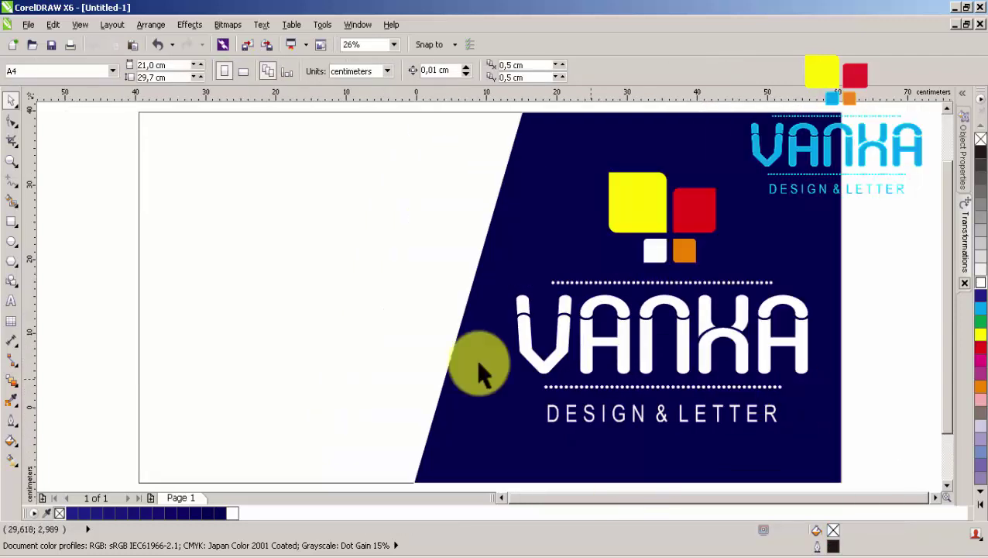
# - Add the artistic text "PAPAN NAMA" in the upper part of the white area and enlarge it to about 32.4 cm wide
pyautogui.click(11, 300)
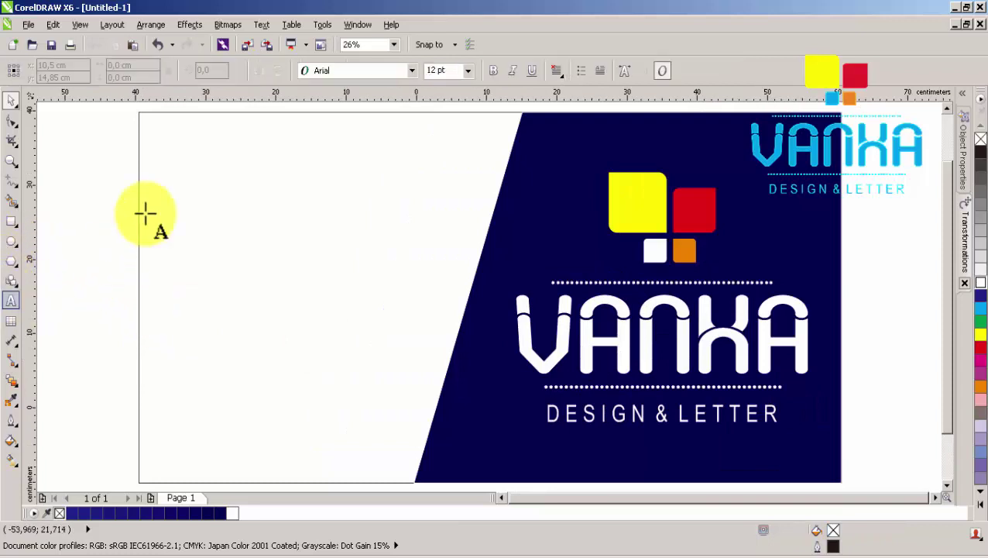
pyautogui.click(169, 170)
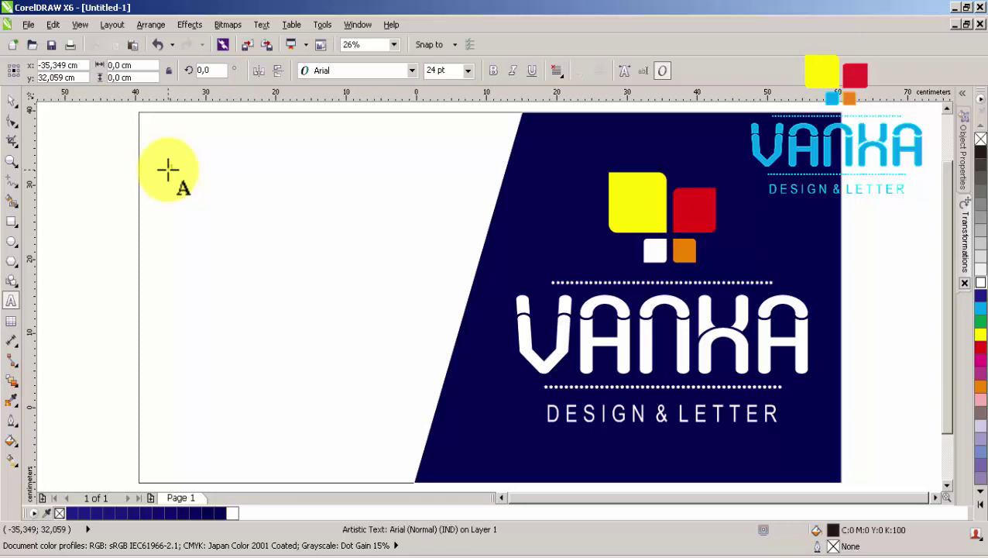
pyautogui.write('DESIG')
pyautogui.hotkey('ctrl', 'space')
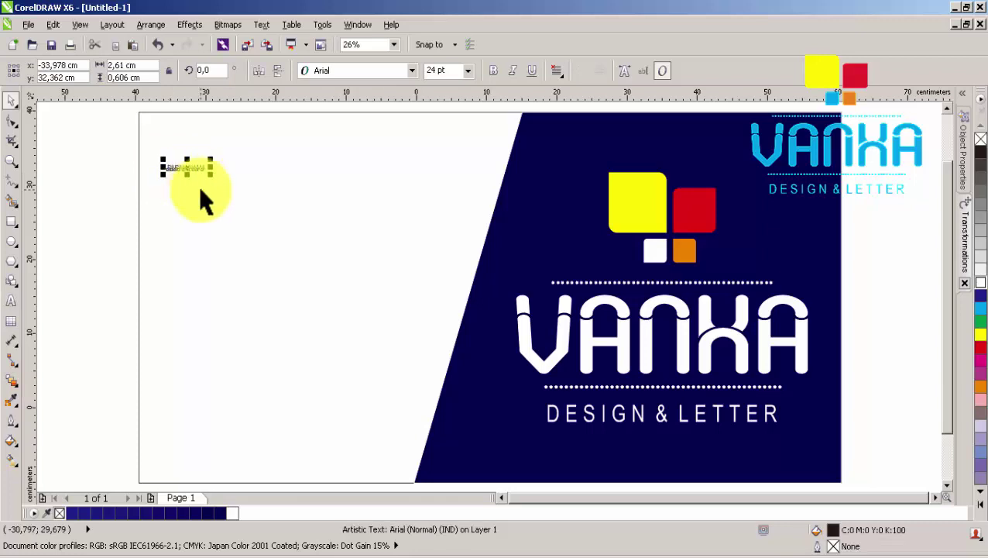
pyautogui.moveTo(211, 174); pyautogui.dragTo(398, 244)
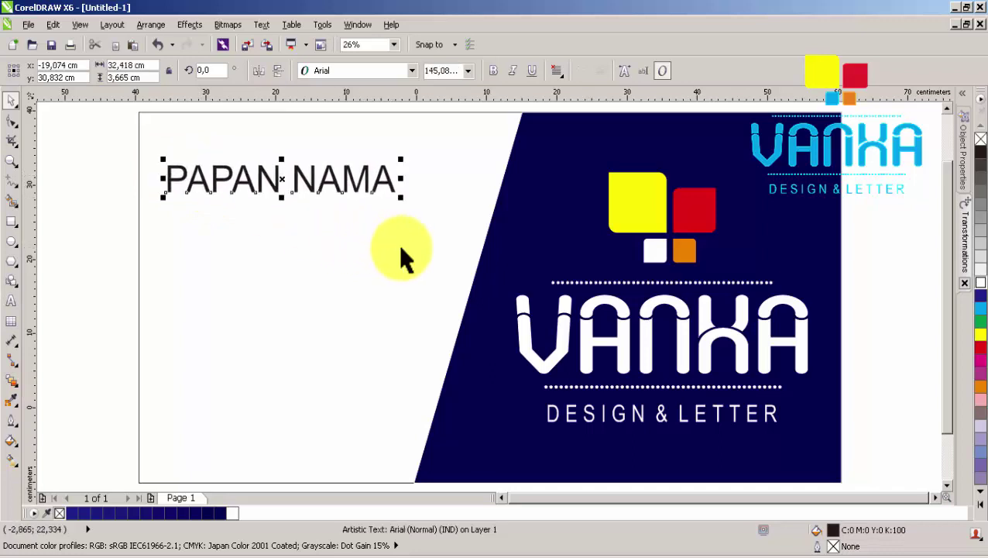
# - Add the lines NEON BOX, BROSUR, UNDANGAN, NOTA and DLL below PAPAN NAMA in the same text object
pyautogui.hotkey('ctrl', 'space')
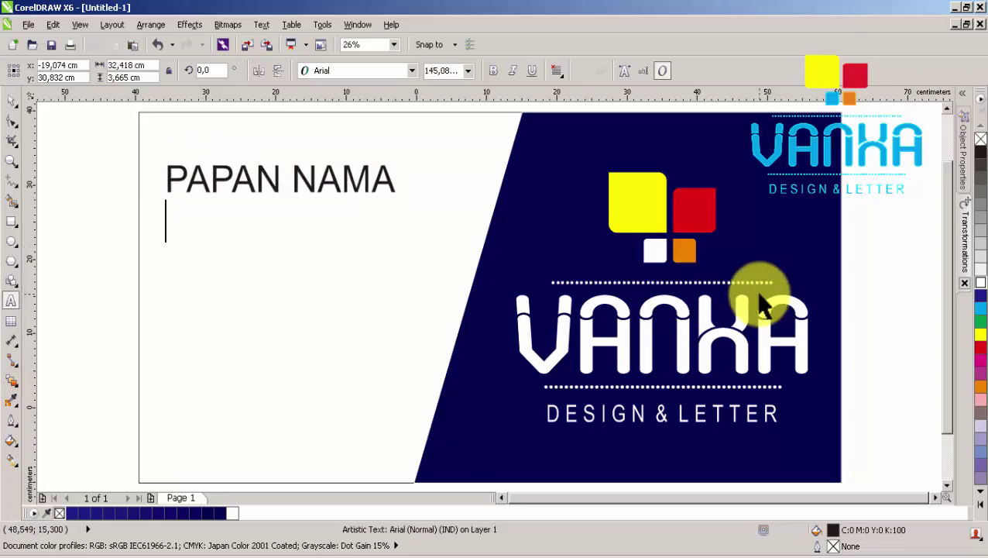
pyautogui.write('NEON B')
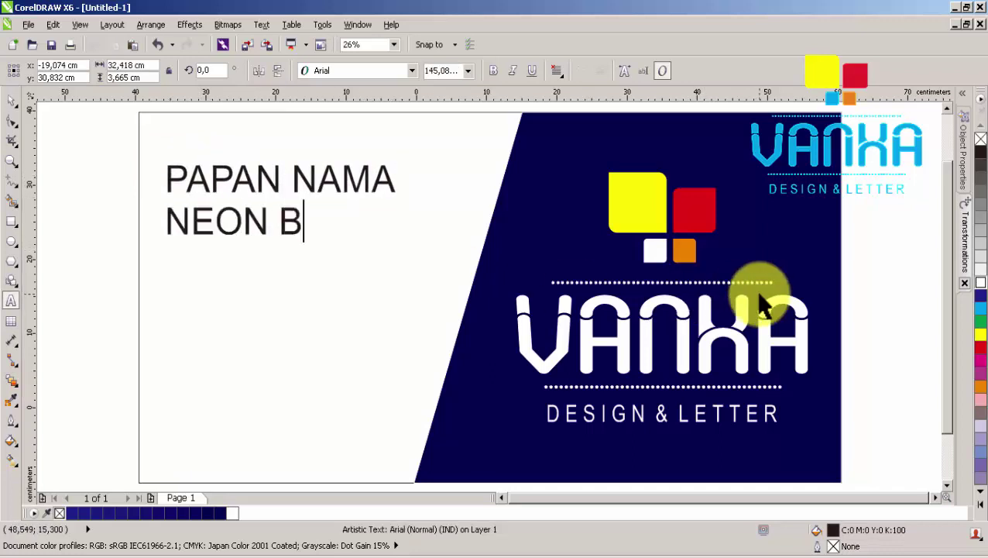
pyautogui.write('OX')
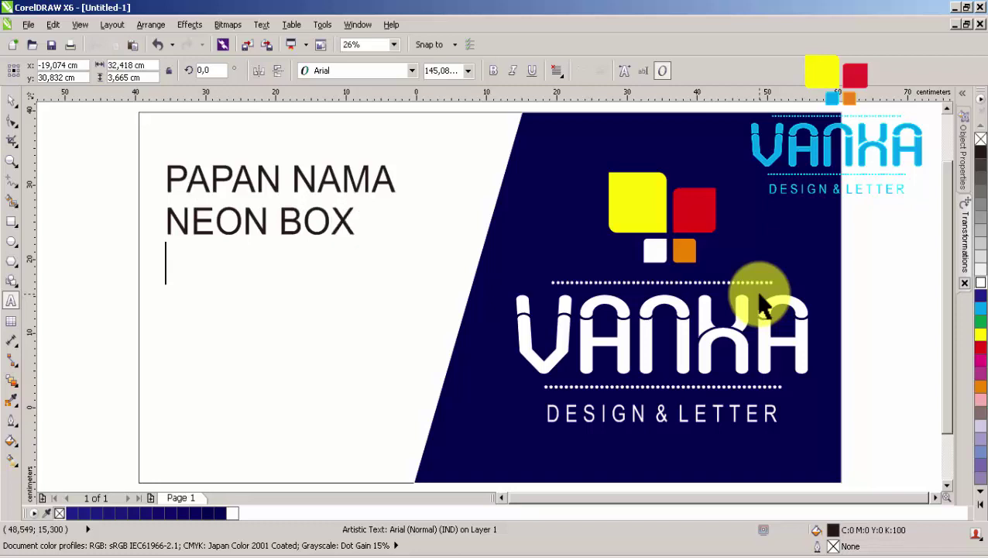
pyautogui.press('Escape')
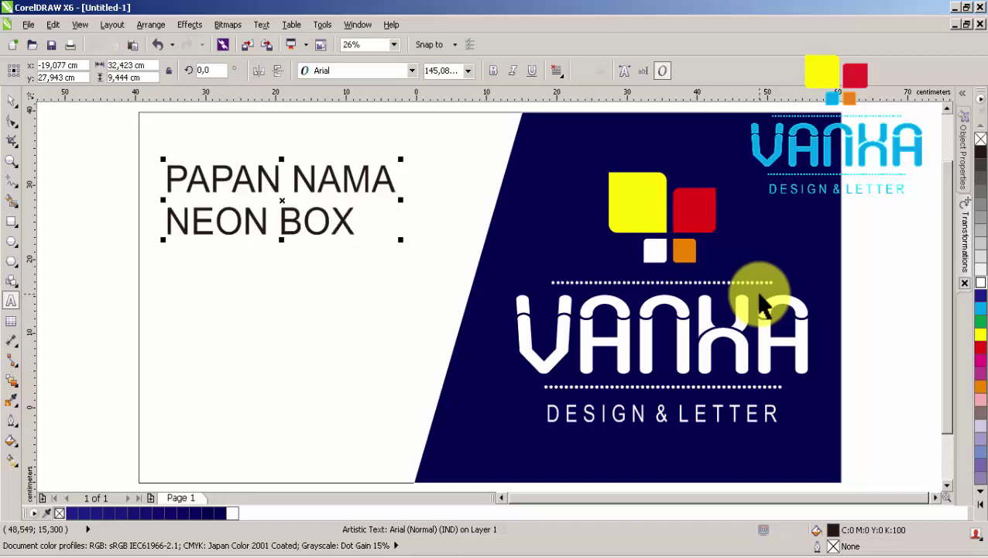
pyautogui.write('BRO')
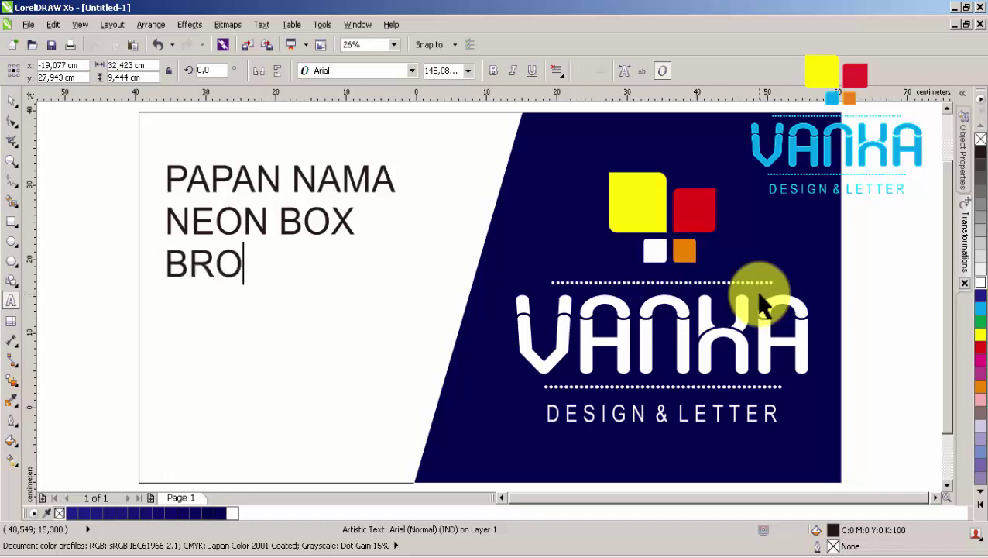
pyautogui.write('SUR')
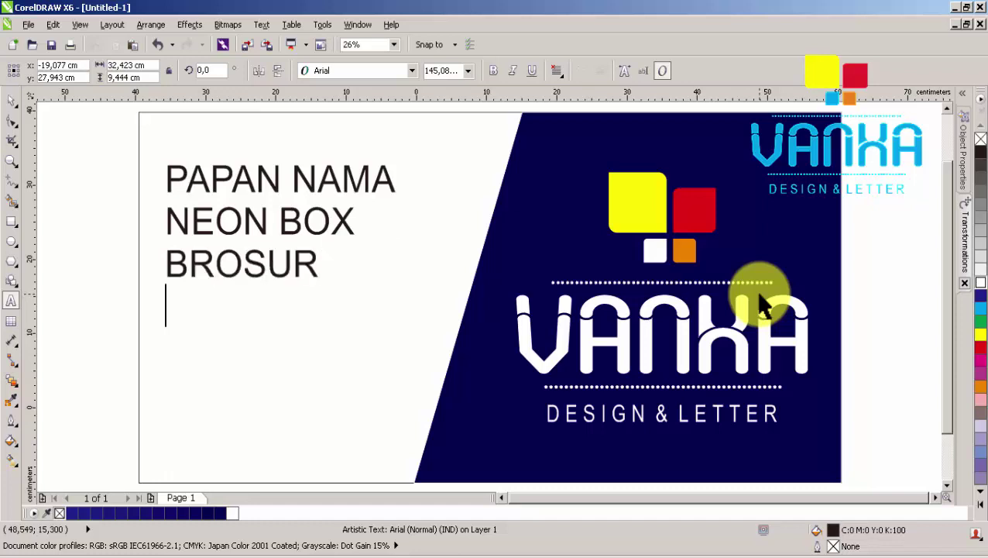
pyautogui.press('Return')
pyautogui.write('UNDANGAN')
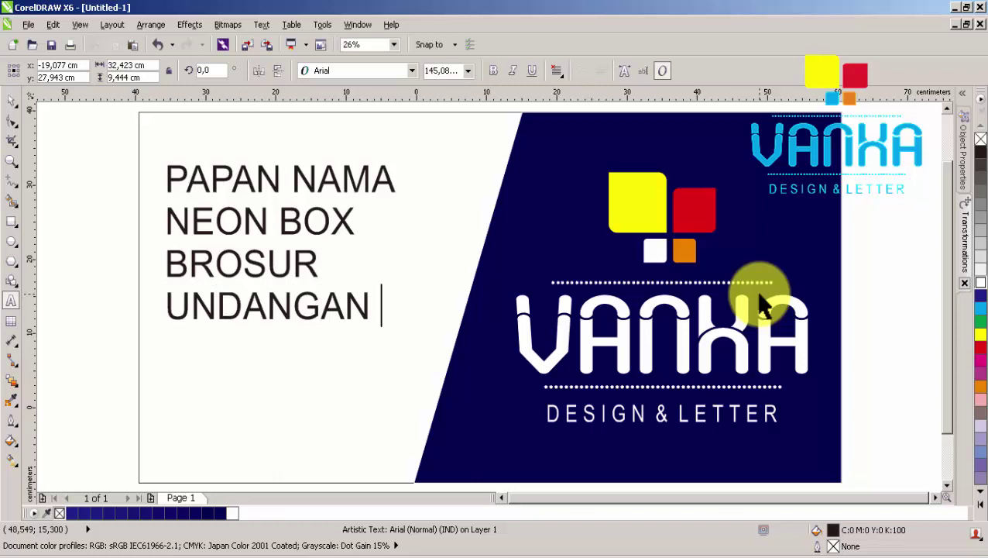
pyautogui.write('B')
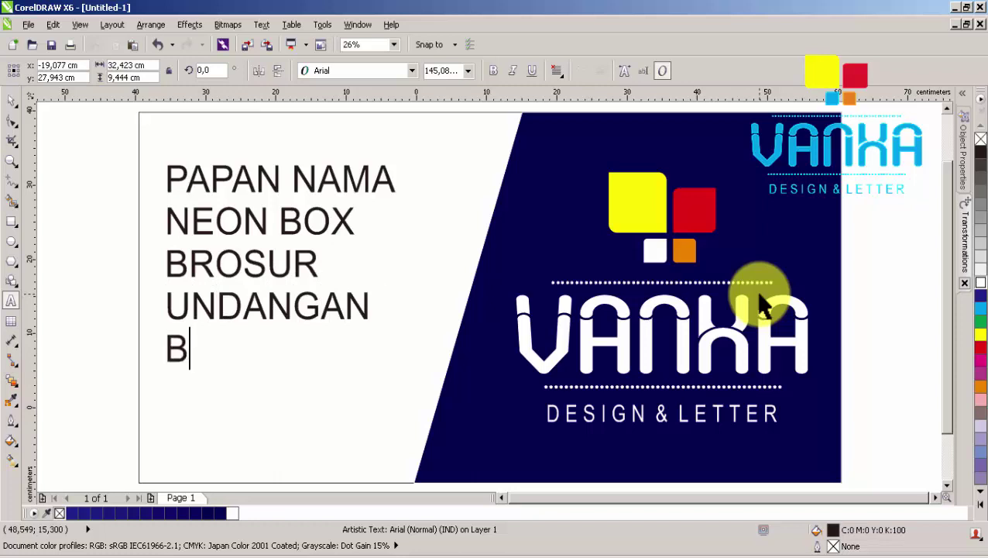
pyautogui.press('BackSpace')
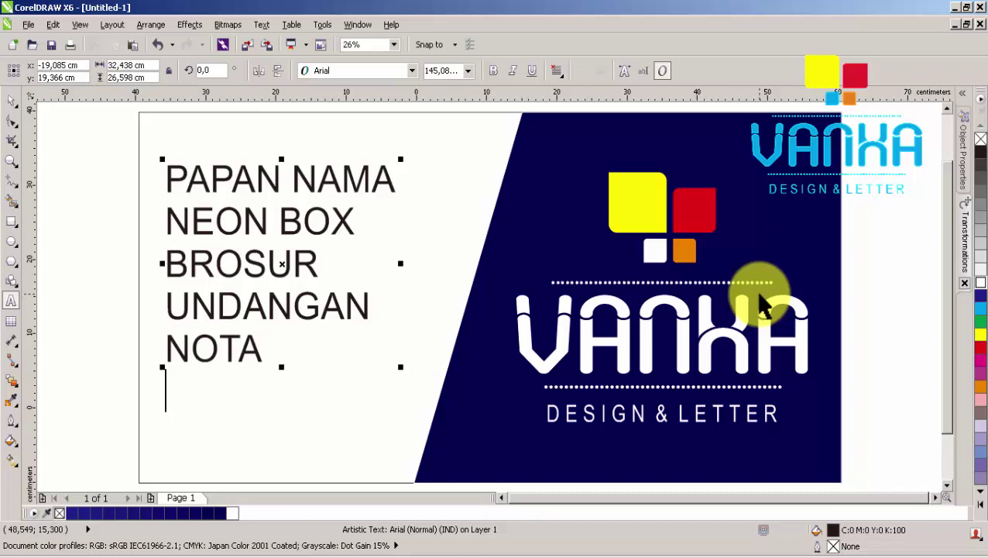
pyautogui.write('DLL')
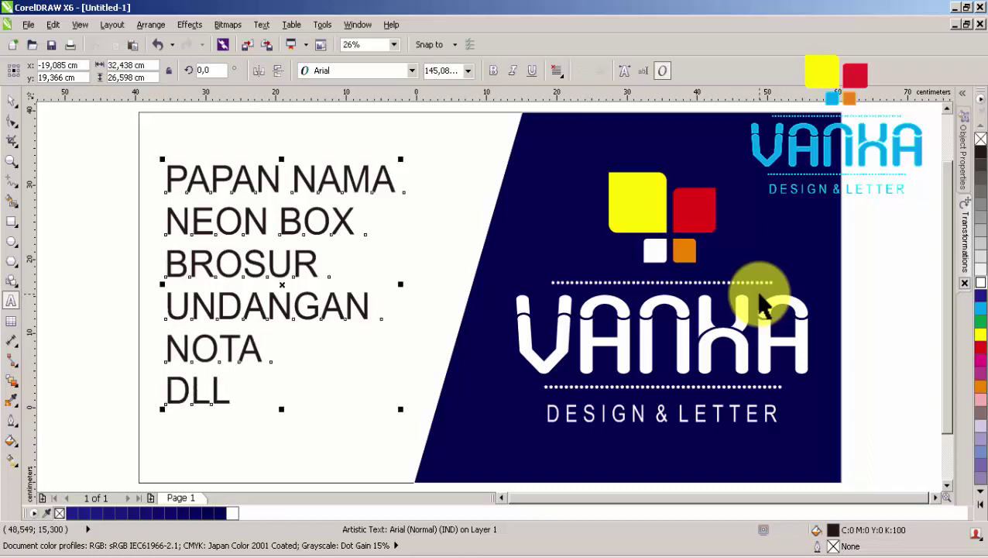
# - Change the font of the six-line text to Impact
pyautogui.hotkey('ctrl', 'space')
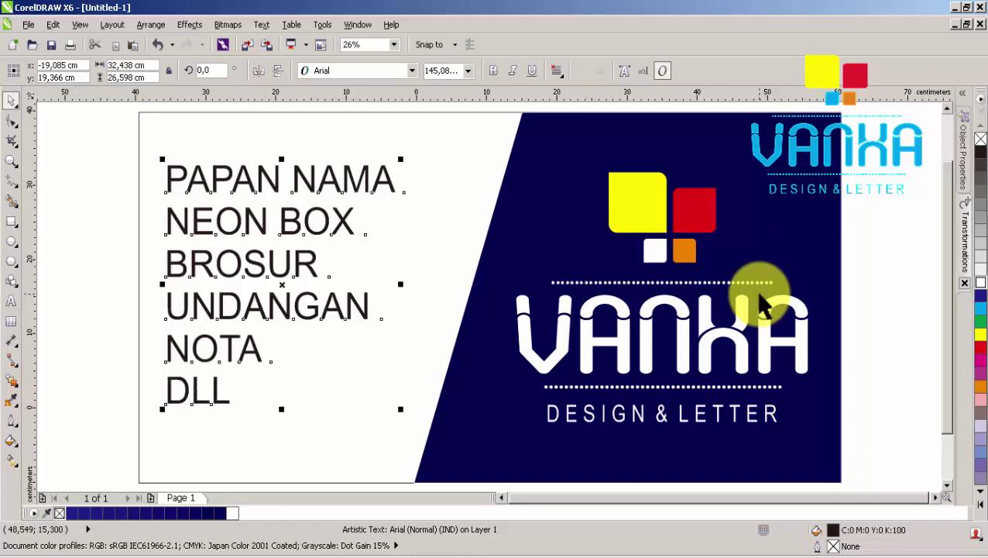
pyautogui.click(393, 72)
pyautogui.click(395, 104)
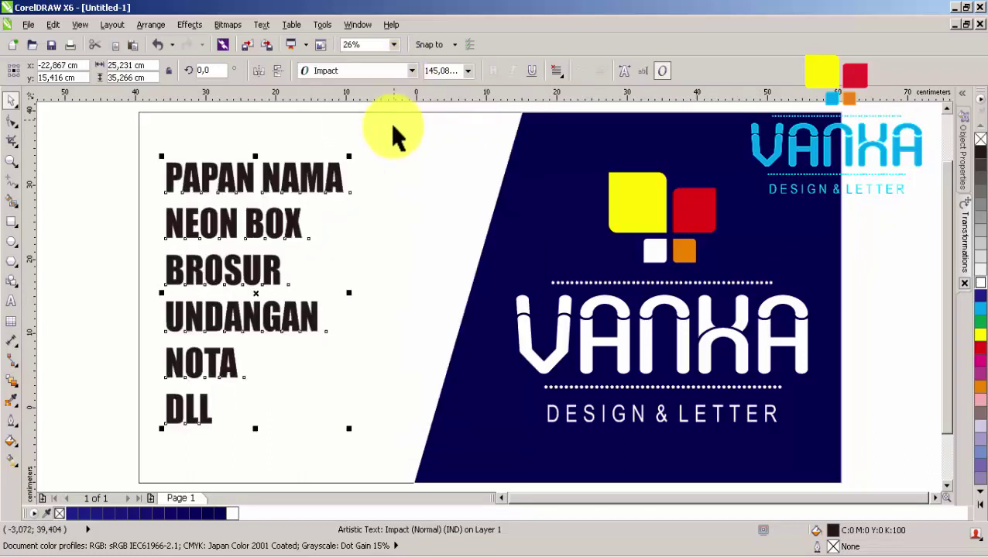
# - Enlarge the text block to about 30.3 × 42.4 cm and move it about 3.8 cm right and 0.8 cm up
pyautogui.moveTo(351, 431); pyautogui.dragTo(421, 469)
pyautogui.moveTo(382, 159); pyautogui.dragTo(443, 140)
pyautogui.click(325, 339)
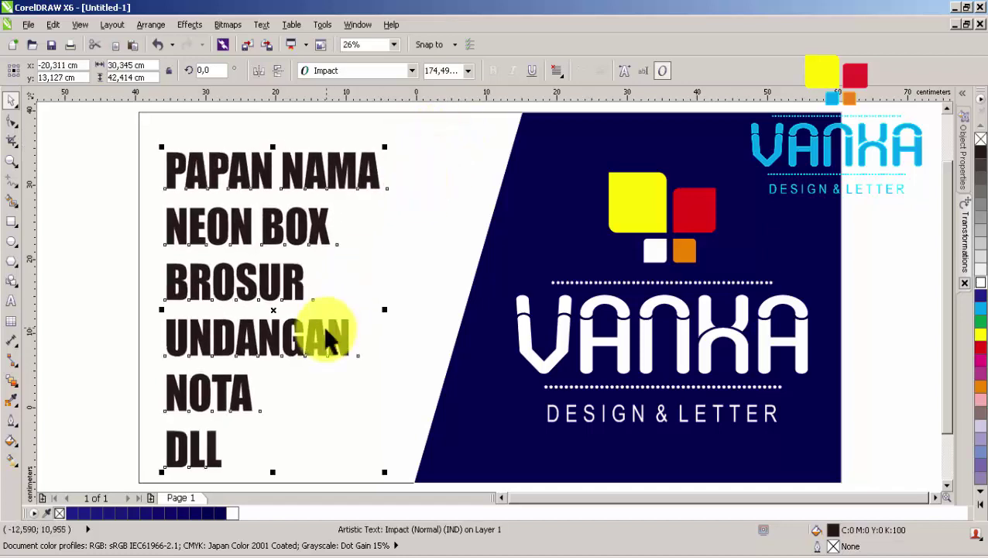
pyautogui.moveTo(315, 338); pyautogui.dragTo(341, 333)
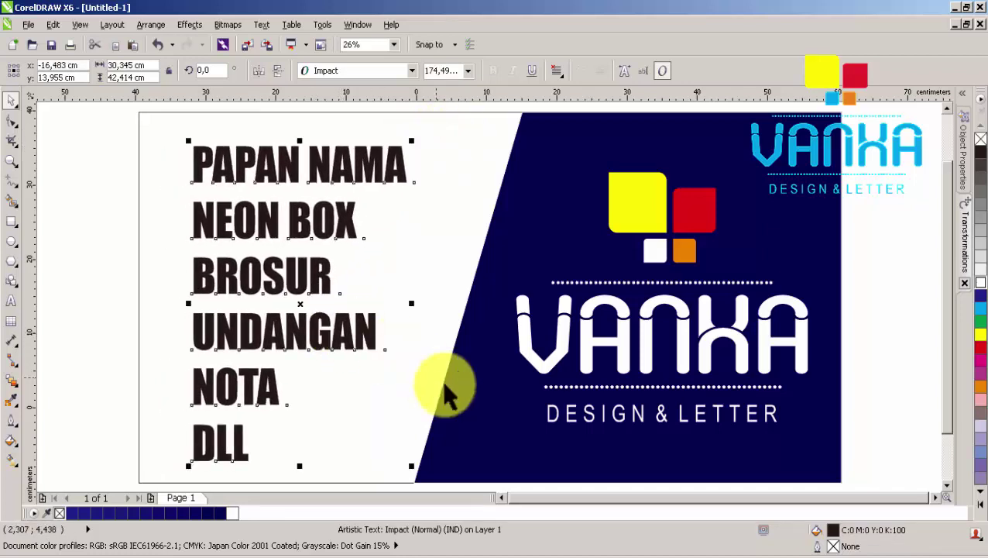
# - Move the six-line service text block about 4.3 cm right within the white area
pyautogui.click(506, 449)
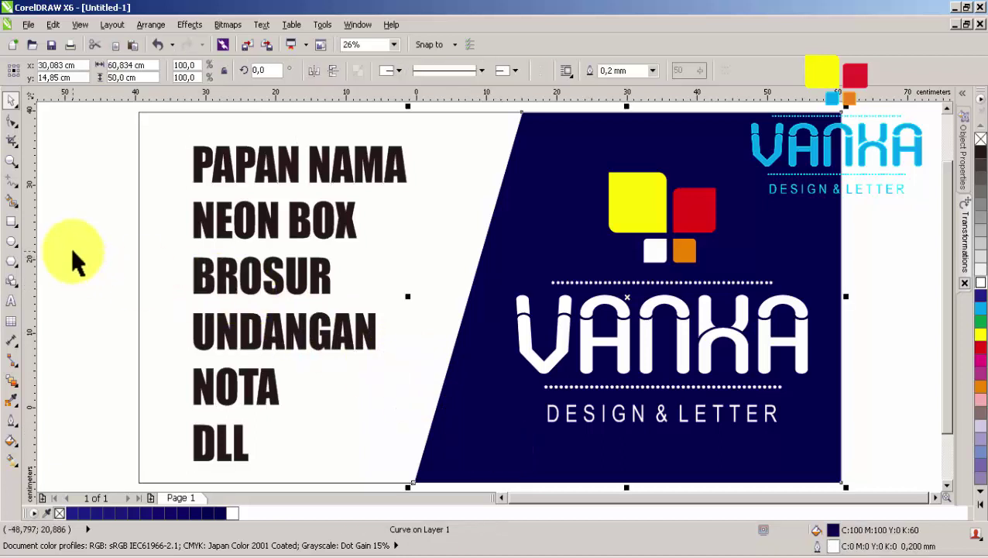
pyautogui.moveTo(261, 328); pyautogui.dragTo(286, 319)
# - Open the Insert Character symbols with nothing selected and set their font to Wingdings 2
pyautogui.press('ctrl')
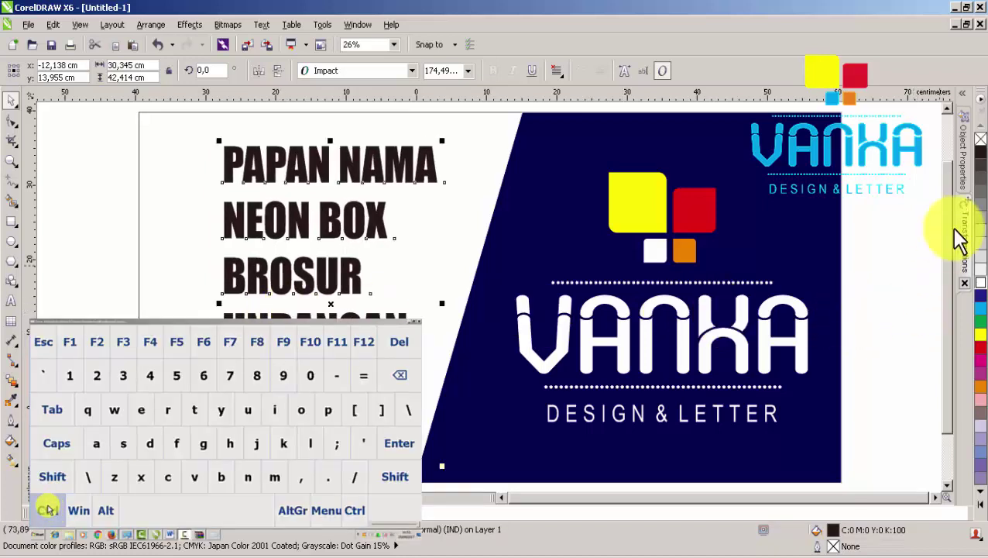
pyautogui.click(916, 240)
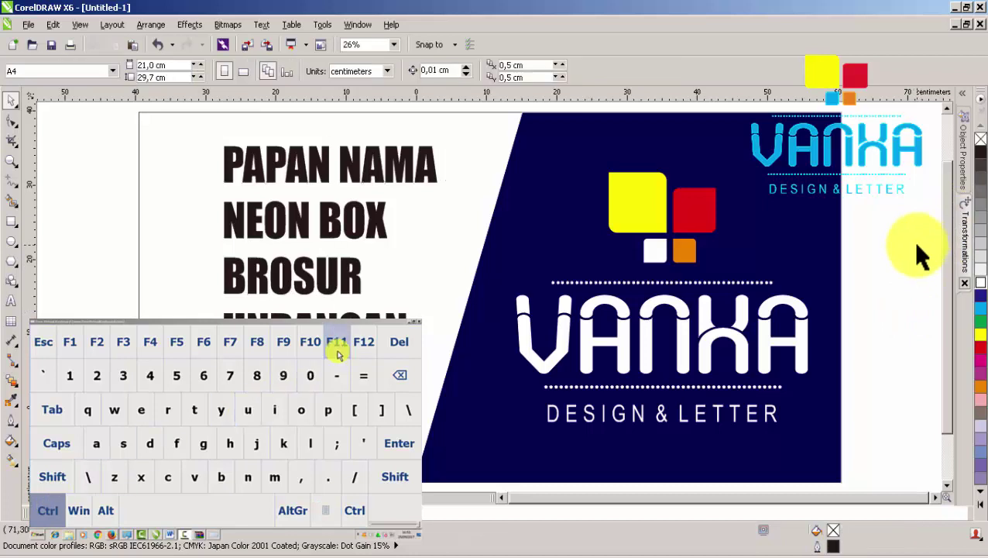
pyautogui.hotkey('ctrl', 'F11')
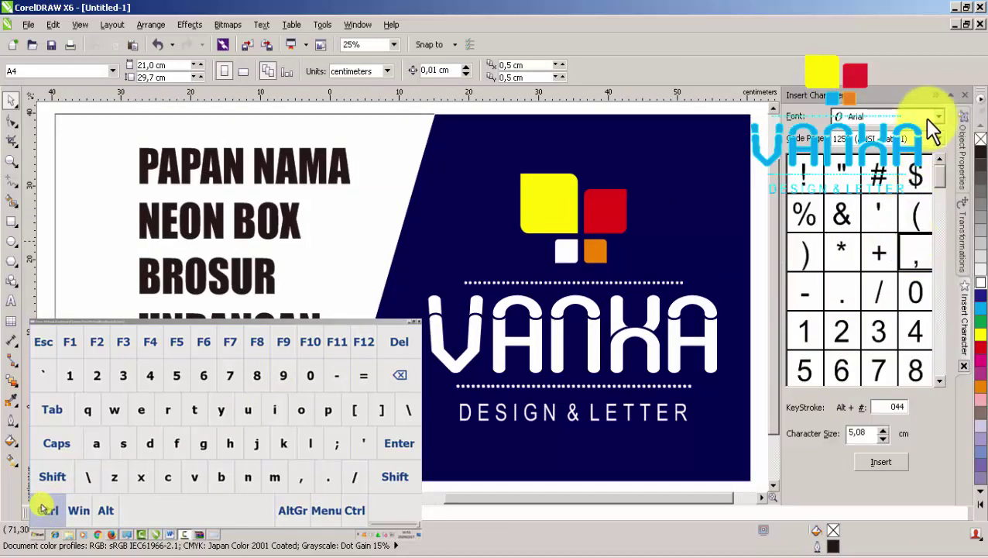
pyautogui.click(934, 117)
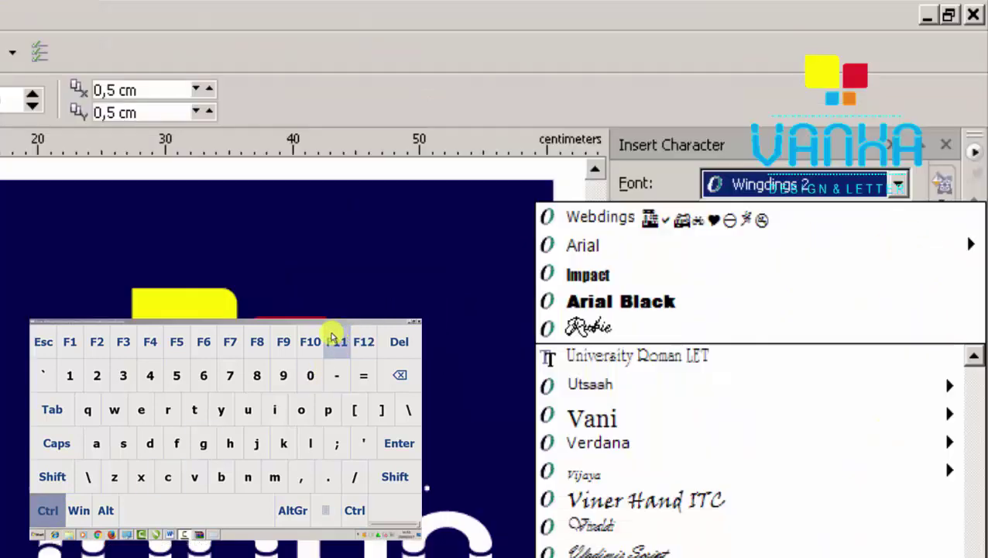
pyautogui.press('Return')
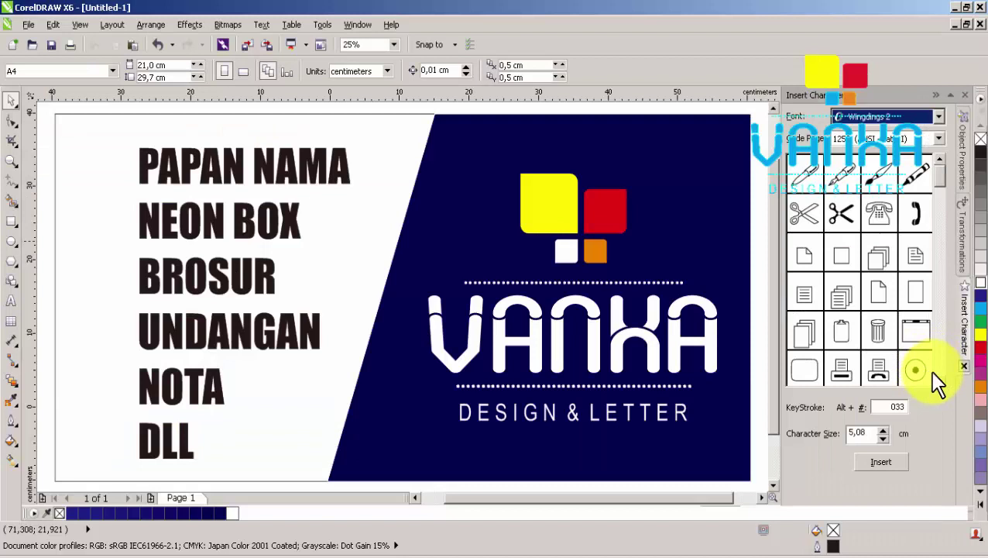
# - Place the nested diamond symbol, character 0178, beside PAPAN NAMA at about 4.15 cm wide and fill it black
pyautogui.scroll(-5, 937, 383)
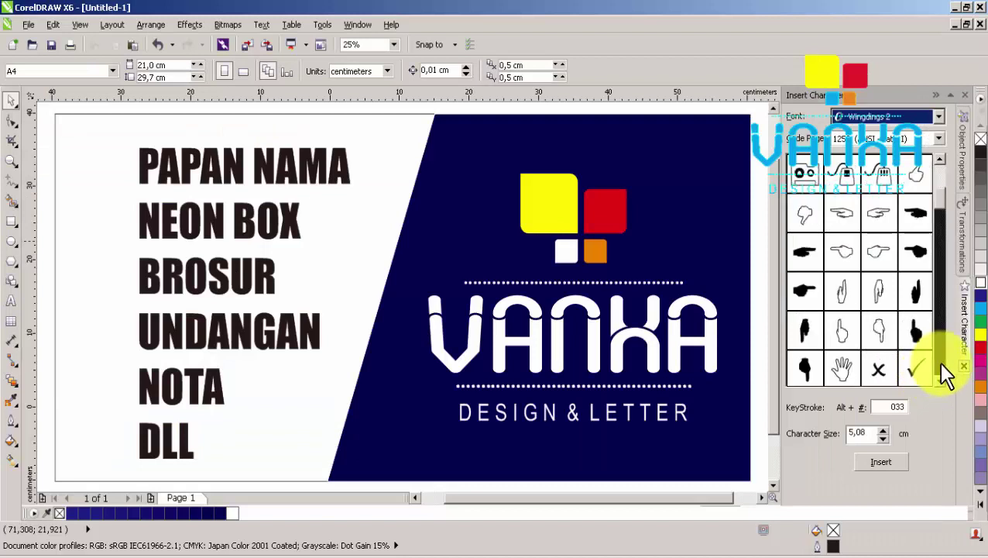
pyautogui.scroll(-6, 946, 376)
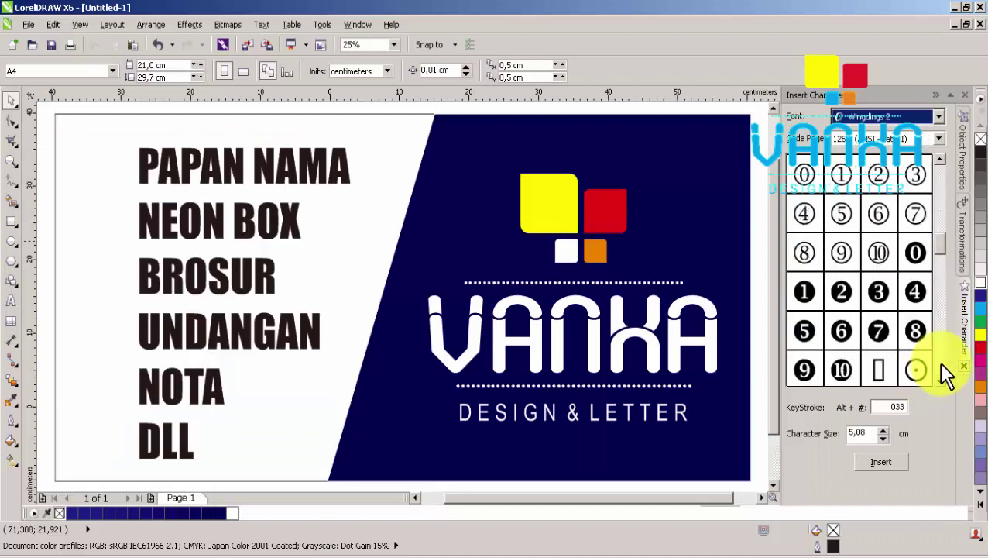
pyautogui.scroll(-2, 946, 376)
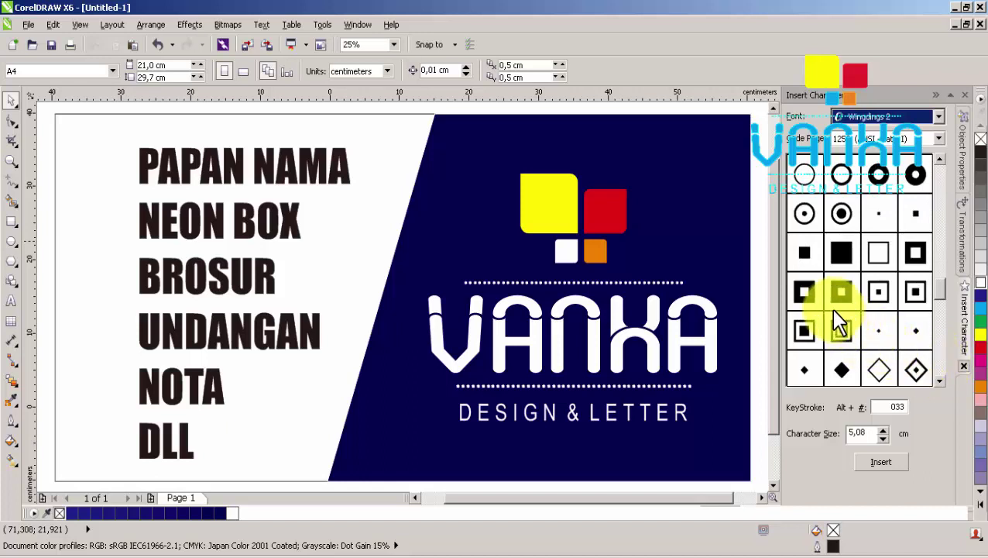
pyautogui.scroll(-2, 949, 301)
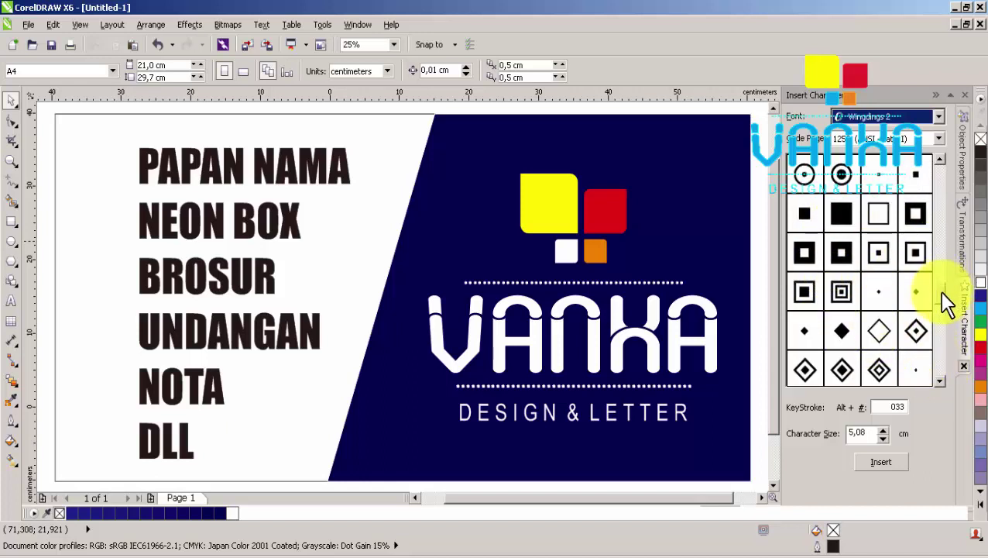
pyautogui.click(845, 332)
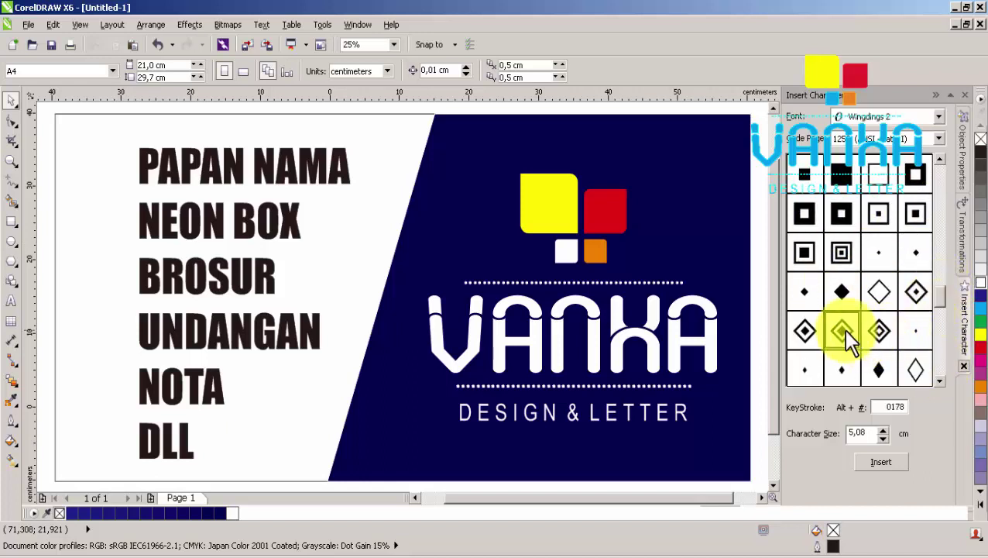
pyautogui.moveTo(846, 329); pyautogui.dragTo(99, 164)
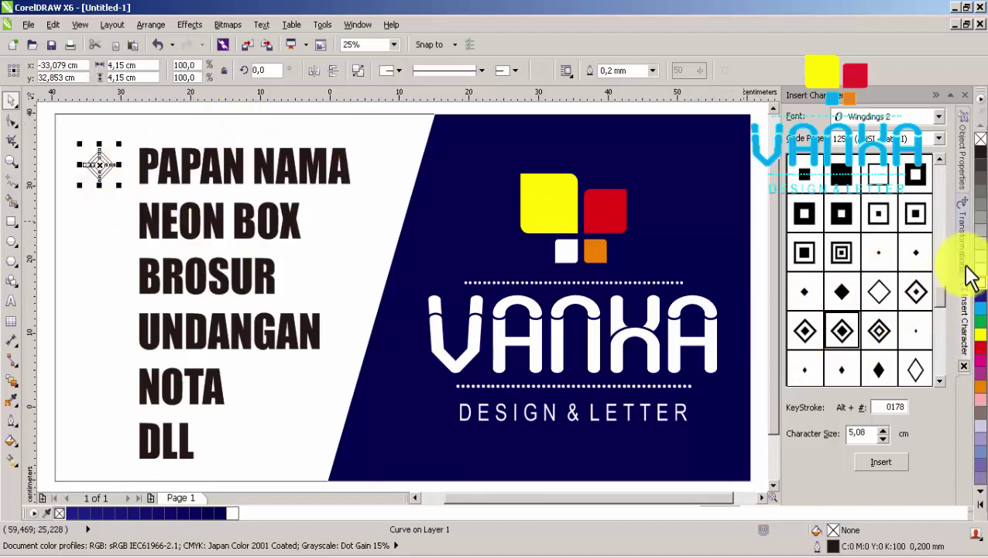
pyautogui.click(980, 151)
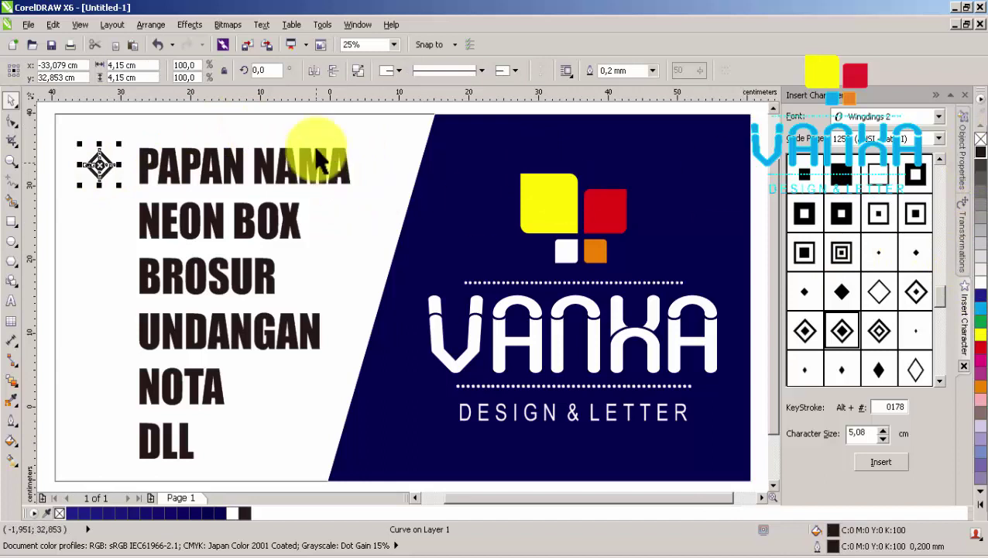
# - Fill the six-line service text with dark blue C100 M100 Y0 K60
pyautogui.click(285, 150)
pyautogui.click(210, 175)
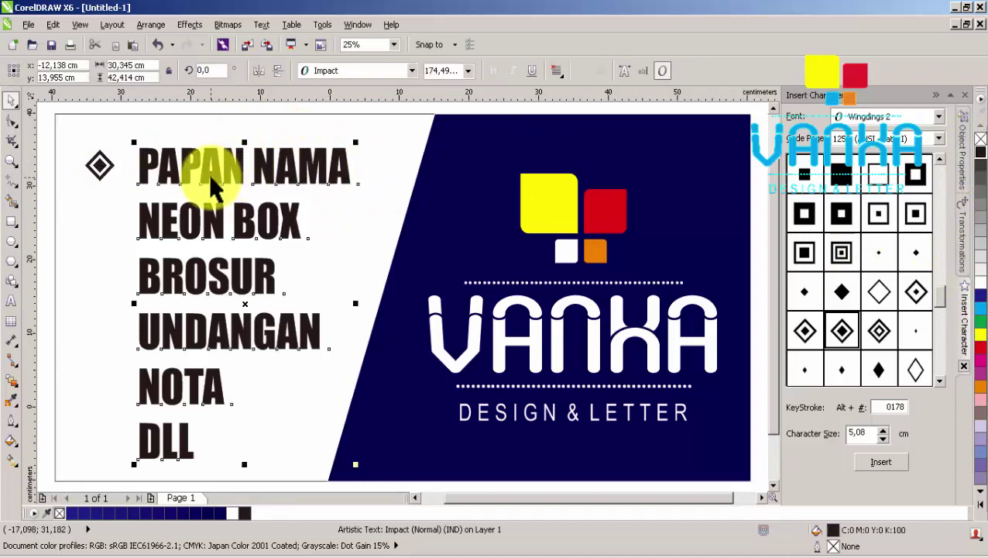
pyautogui.click(222, 513)
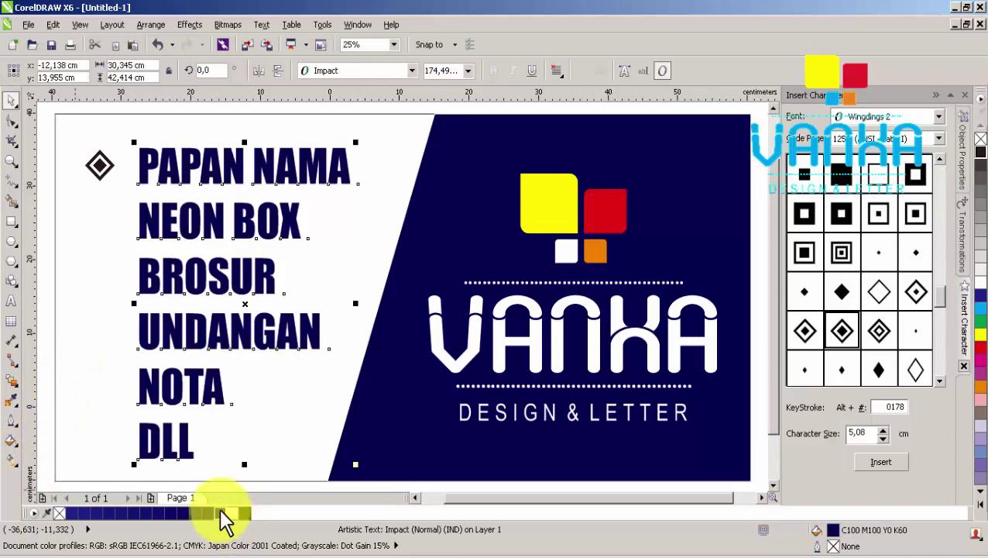
pyautogui.click(49, 287)
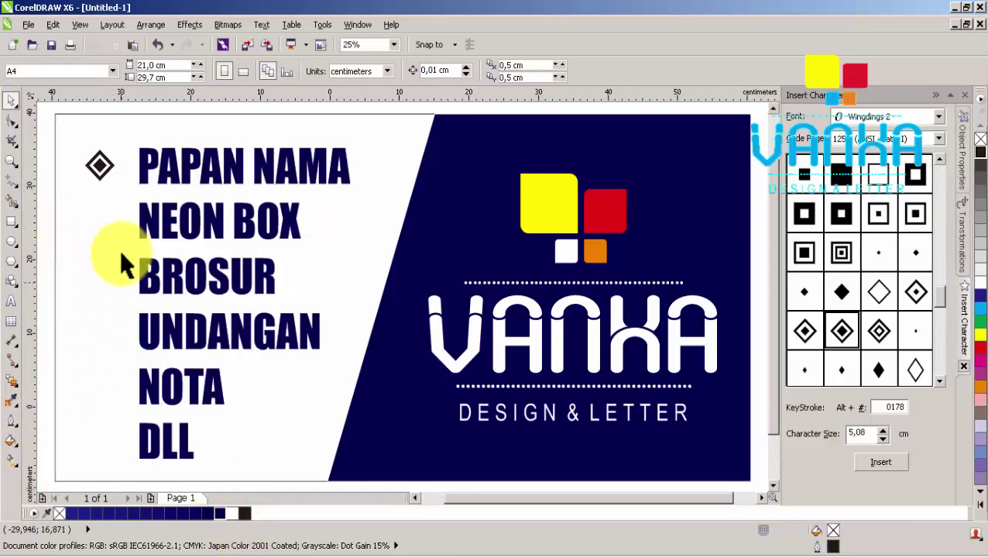
# - Copy the diamond bullet straight down to sit beside the DLL line
pyautogui.scroll(1, 79, 168)
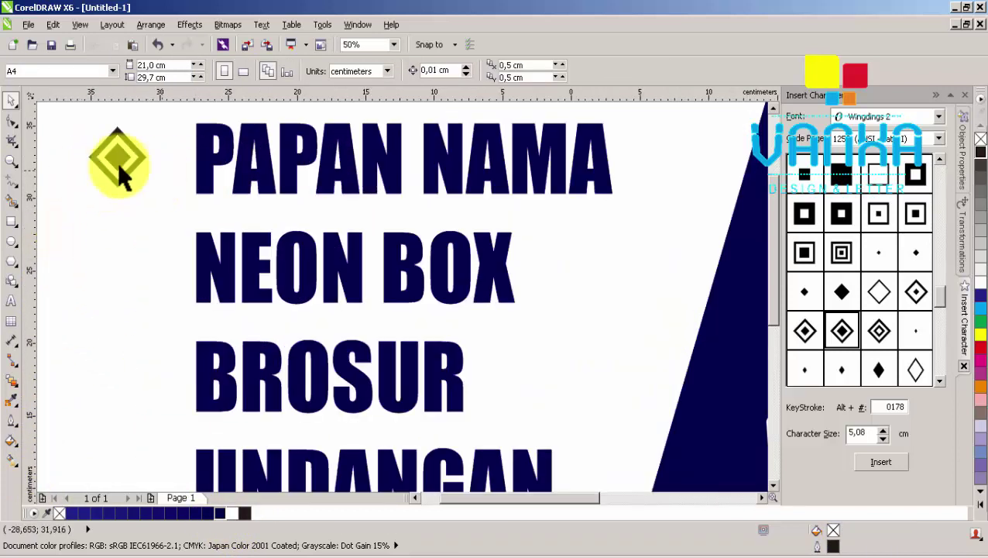
pyautogui.moveTo(116, 163); pyautogui.dragTo(115, 377)
pyautogui.scroll(-2, 120, 269)
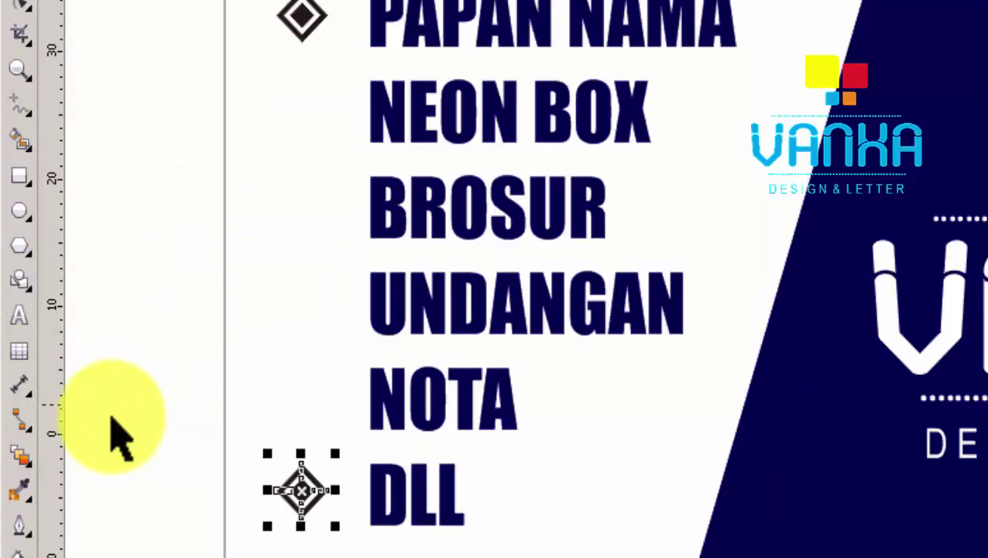
# - Blend the PAPAN NAMA diamond to the DLL diamond with 4 steps
pyautogui.click(22, 456)
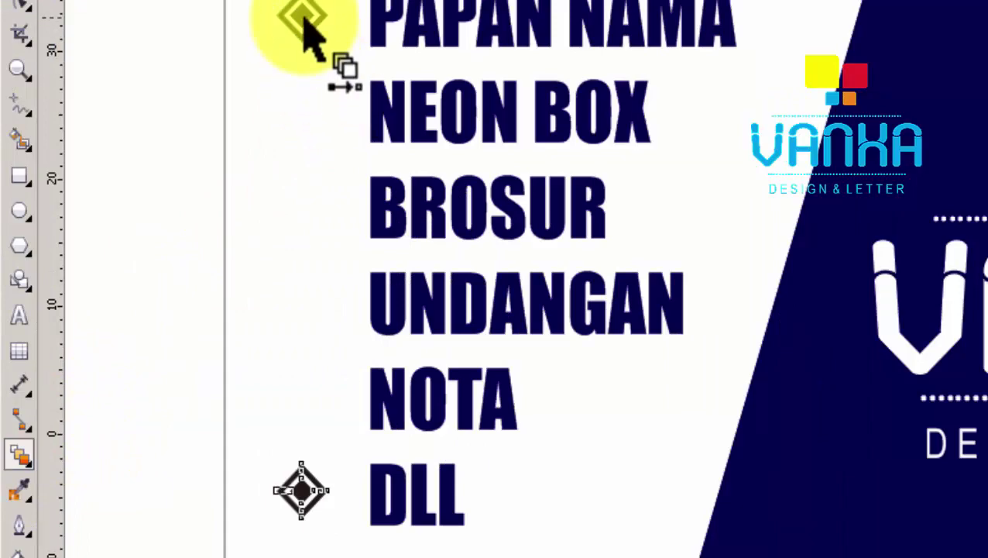
pyautogui.moveTo(303, 27); pyautogui.dragTo(304, 486)
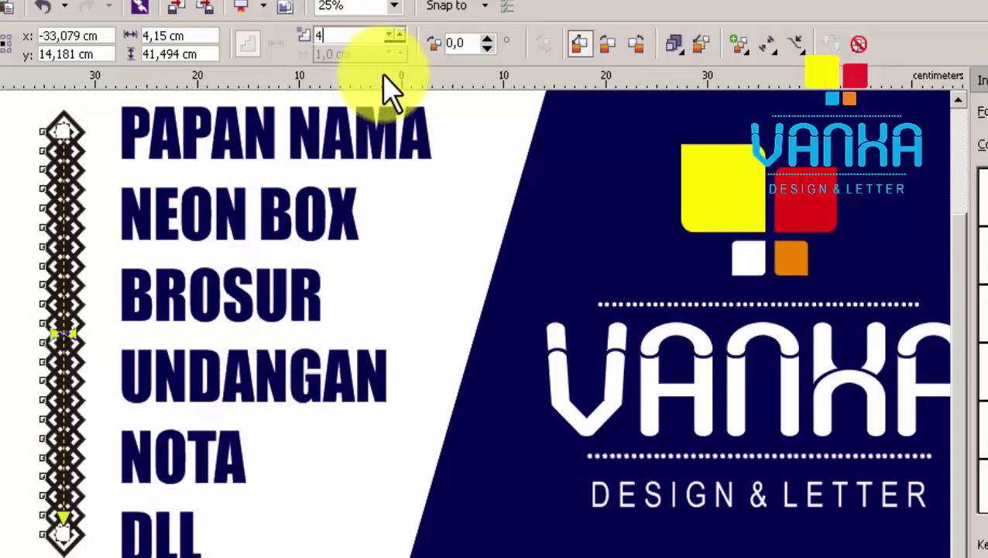
pyautogui.press('Return')
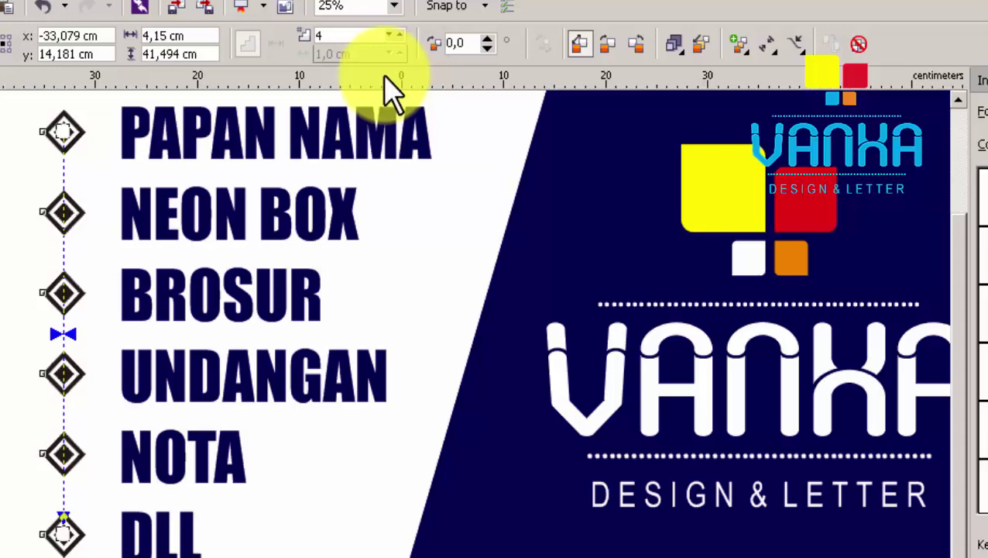
pyautogui.press('space')
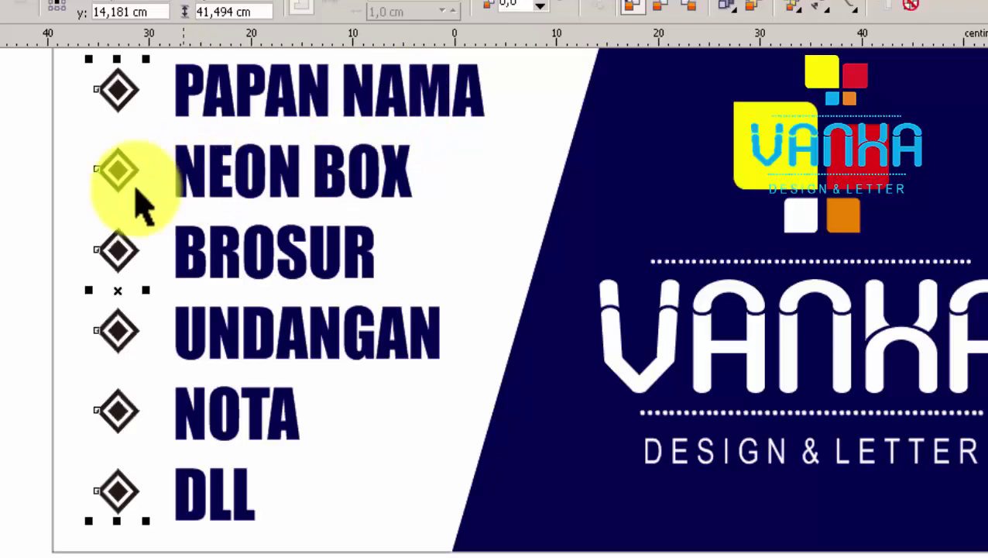
# - Adjust the blend's acceleration and the lowest diamond's position so each bullet lines up with its text line
pyautogui.press('space')
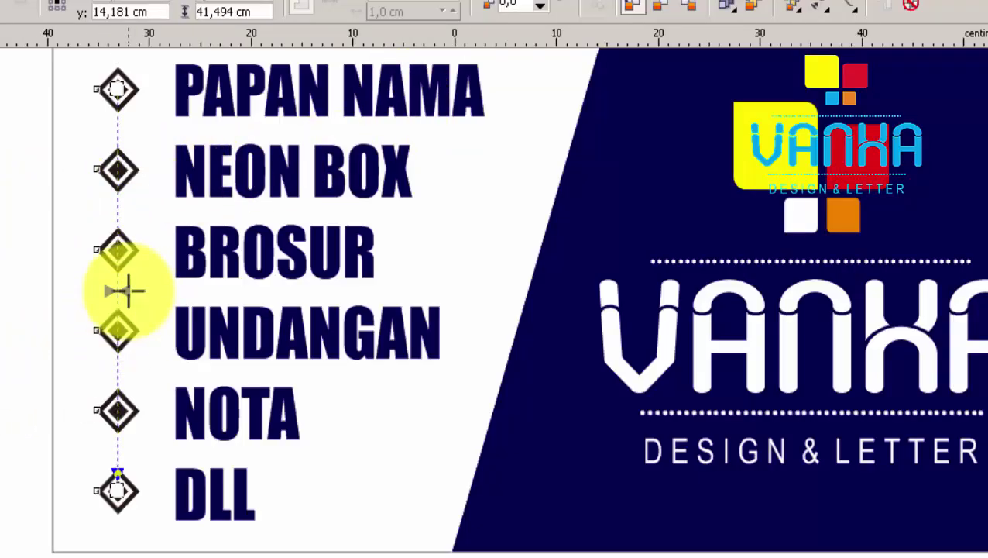
pyautogui.moveTo(124, 291); pyautogui.dragTo(124, 300)
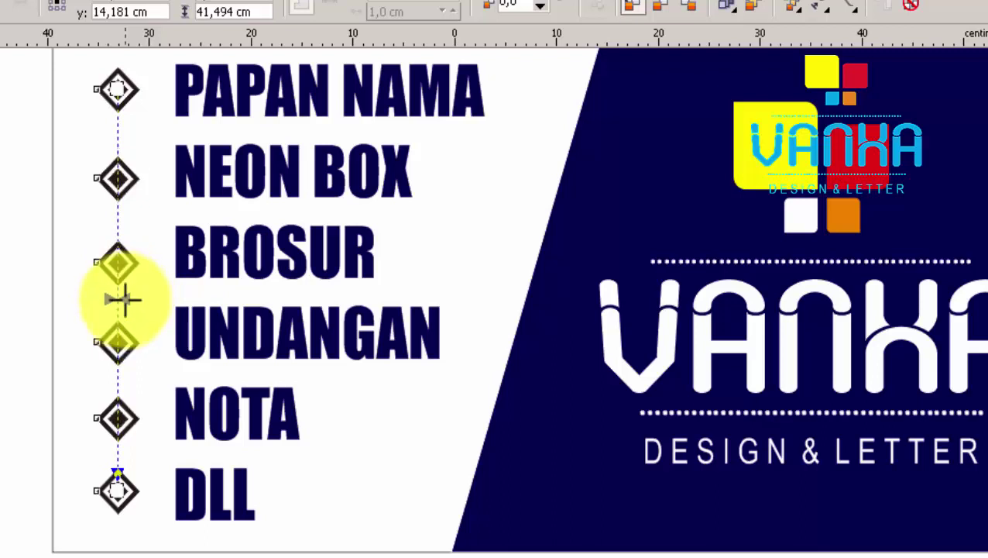
pyautogui.press('space')
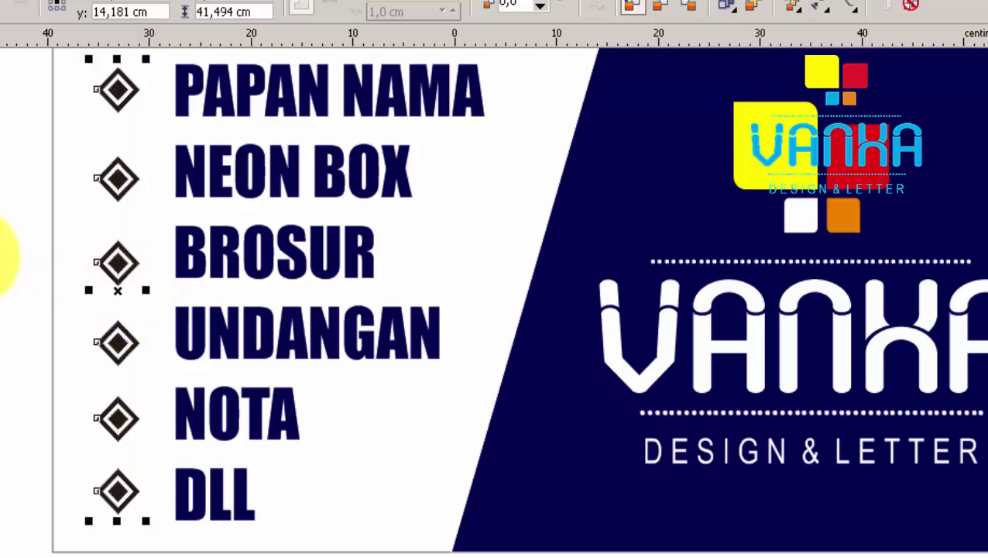
pyautogui.keyDown('ctrl'); pyautogui.click(116, 490); pyautogui.keyUp('ctrl')
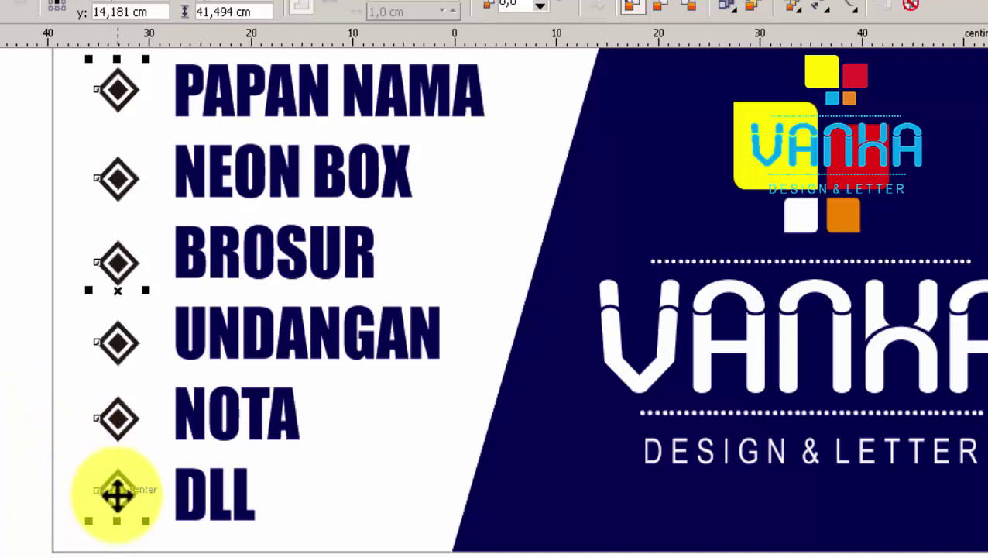
pyautogui.moveTo(116, 489); pyautogui.dragTo(116, 297)
pyautogui.click(1, 322)
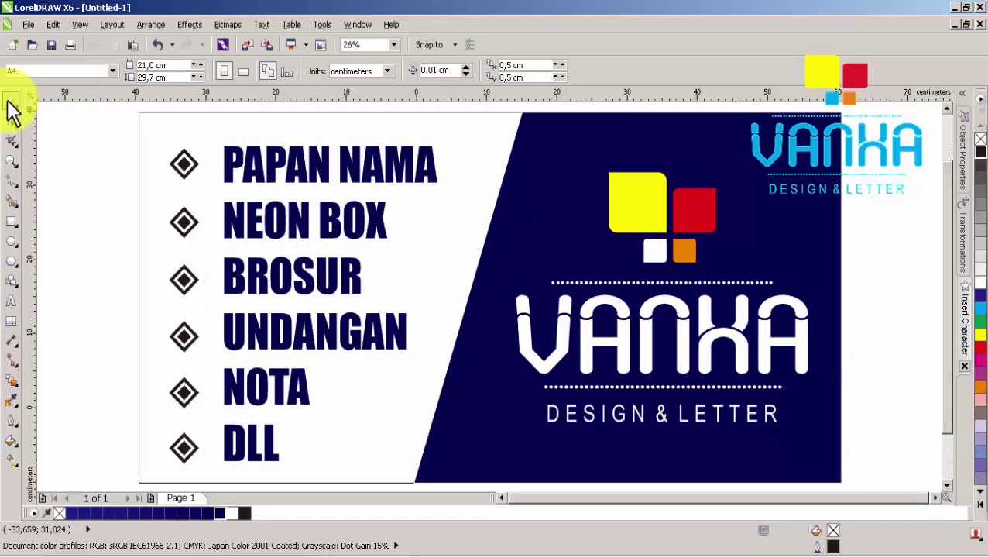
# - Select all objects of the sign, remove their fill and give them black outlines
pyautogui.doubleClick(12, 99)
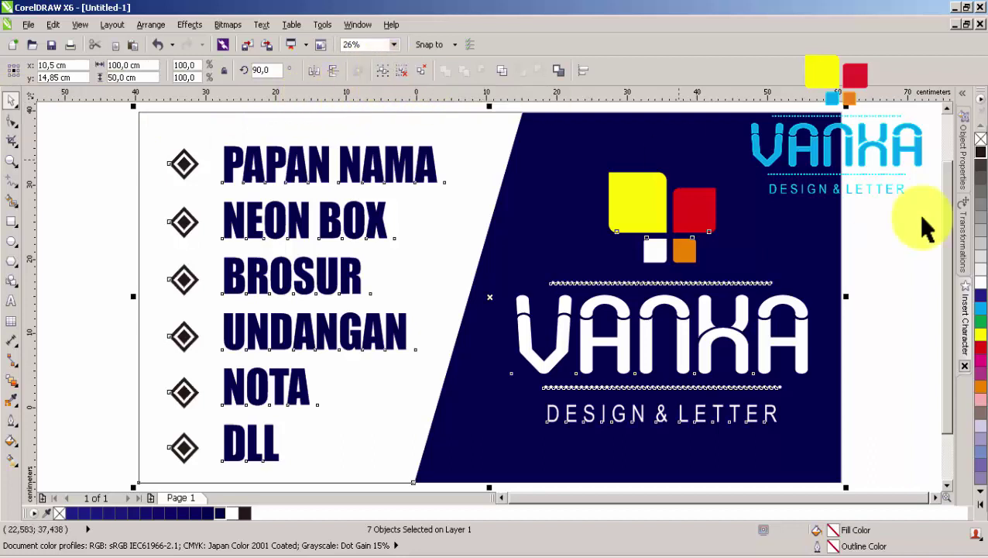
pyautogui.click(980, 139)
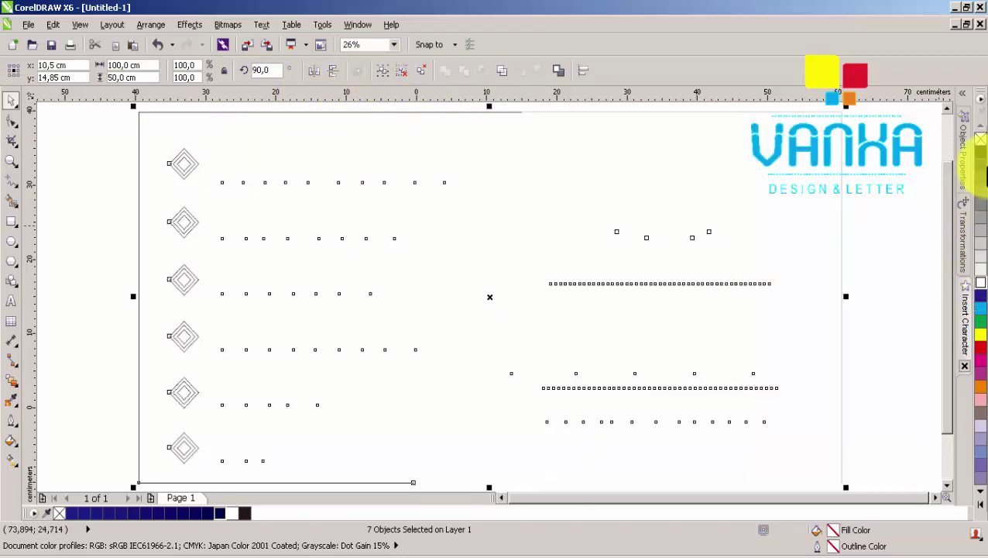
pyautogui.rightClick(980, 153)
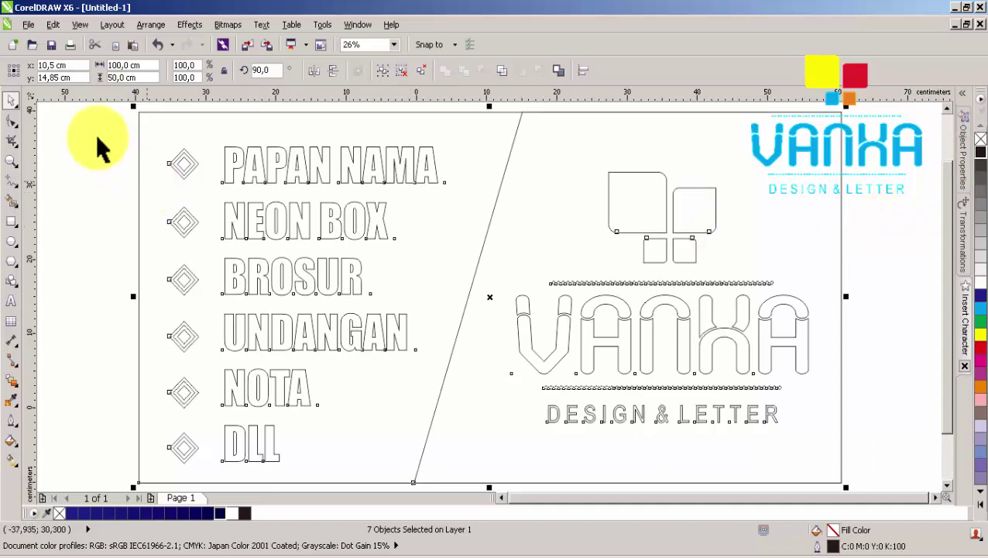
# - Open the print preview of the outlined sign
pyautogui.click(28, 25)
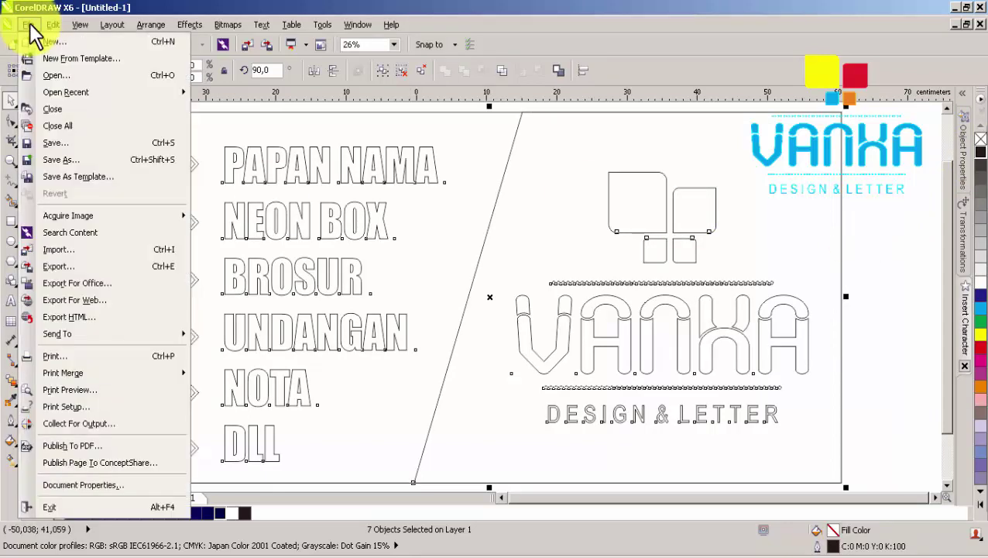
pyautogui.click(97, 391)
pyautogui.click(300, 145)
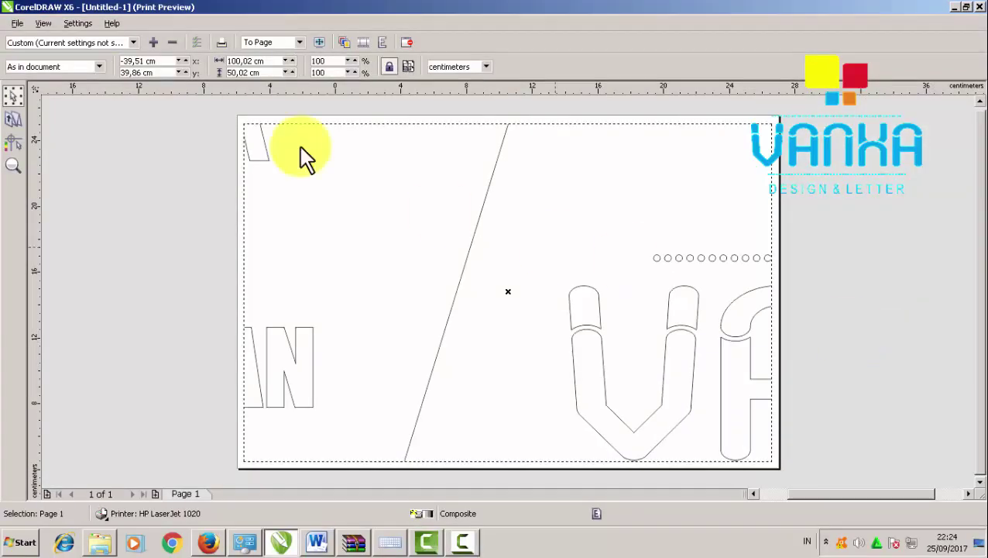
# - Set the HP LaserJet 1020's paper size to F4 in the printer preferences and apply the print options
pyautogui.click(195, 45)
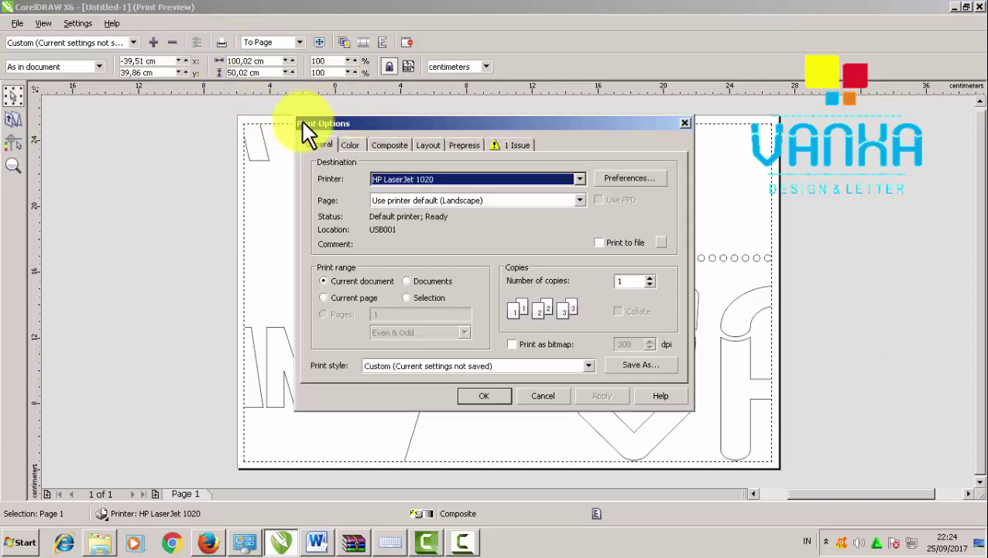
pyautogui.click(629, 182)
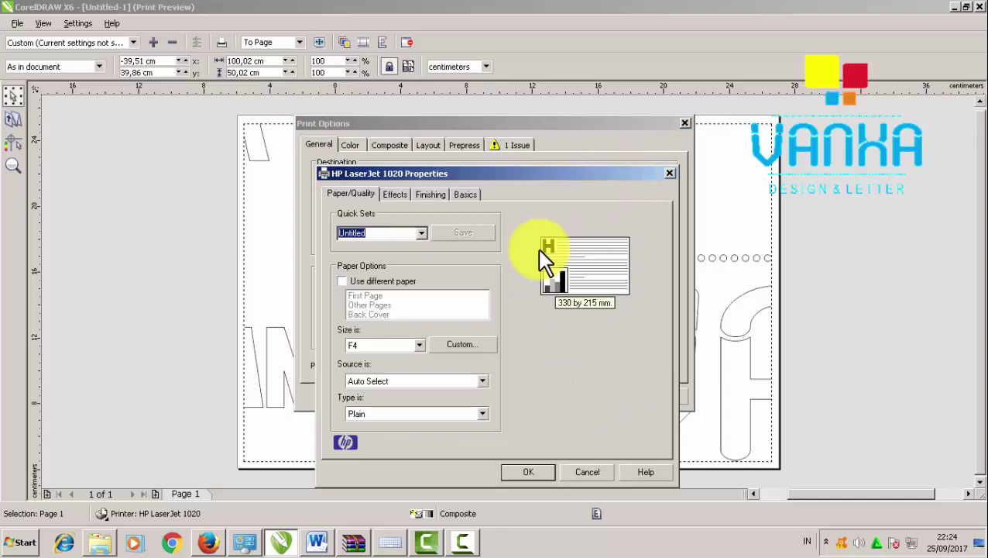
pyautogui.click(406, 345)
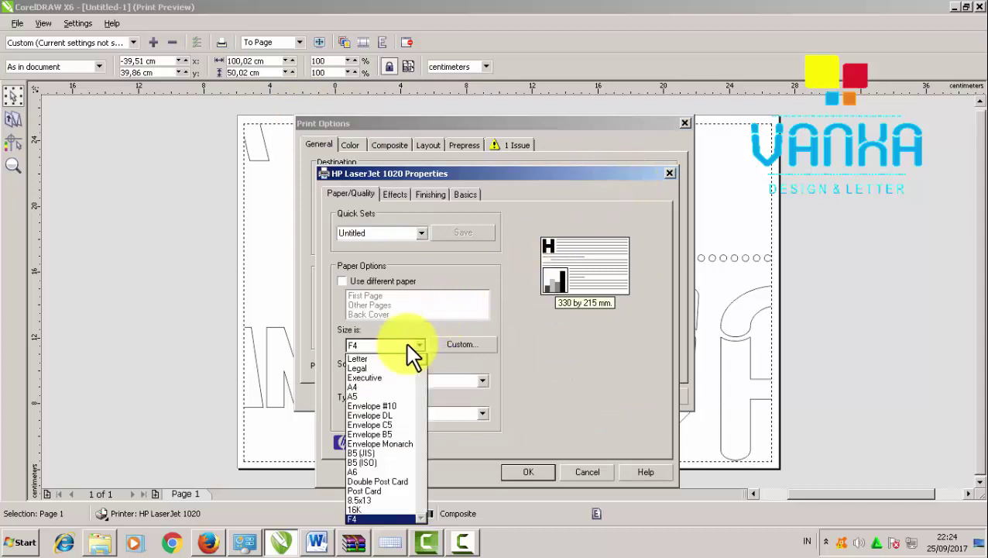
pyautogui.click(387, 519)
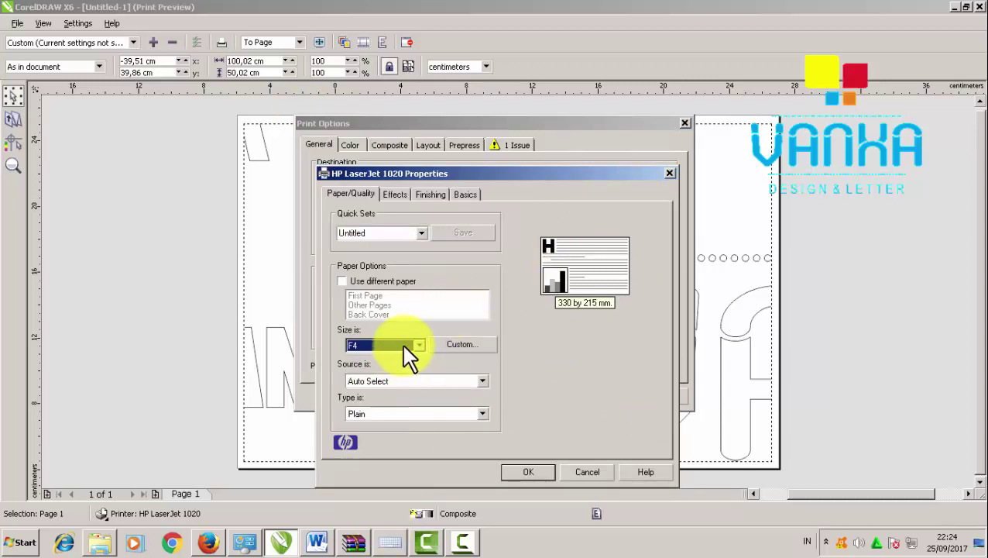
pyautogui.click(408, 353)
pyautogui.click(397, 391)
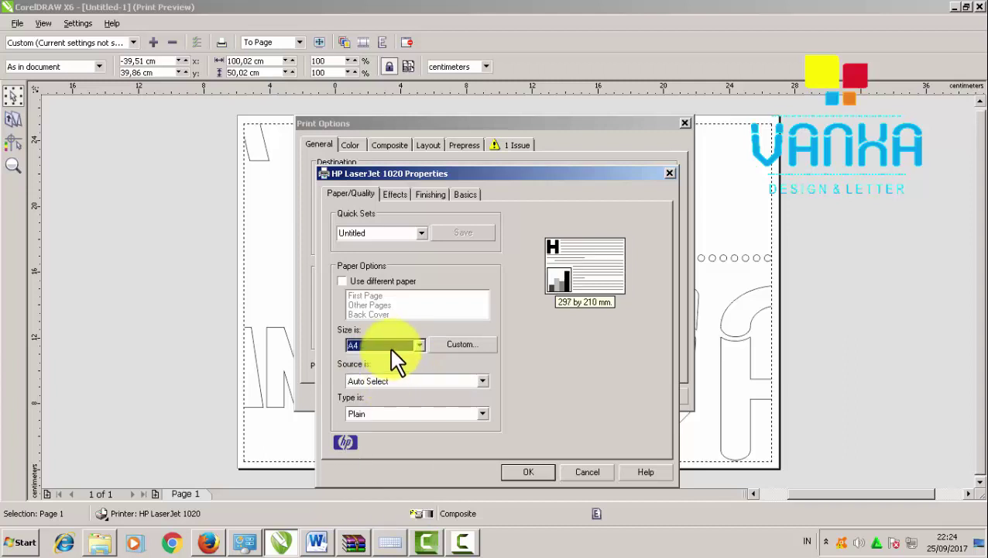
pyautogui.click(397, 355)
pyautogui.click(380, 522)
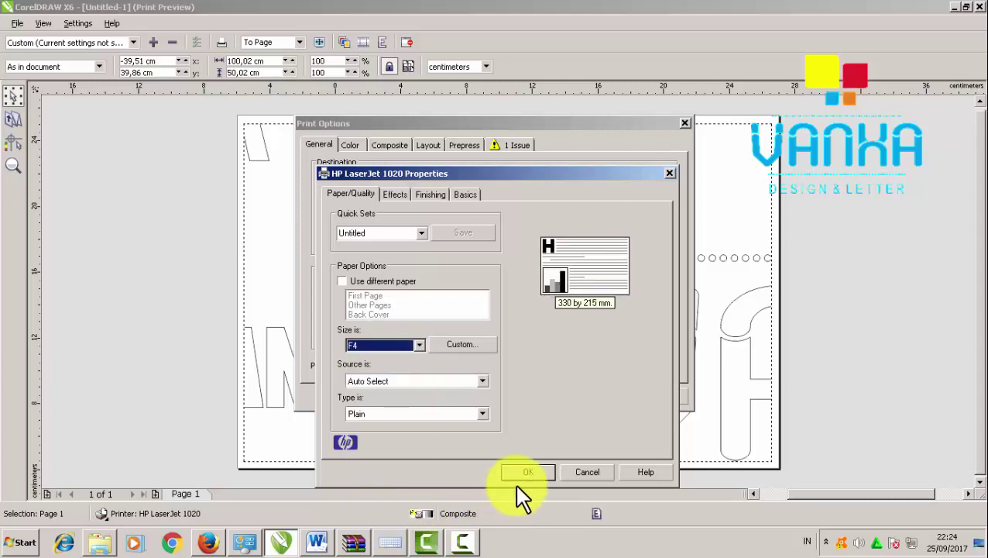
pyautogui.click(529, 474)
pyautogui.click(616, 395)
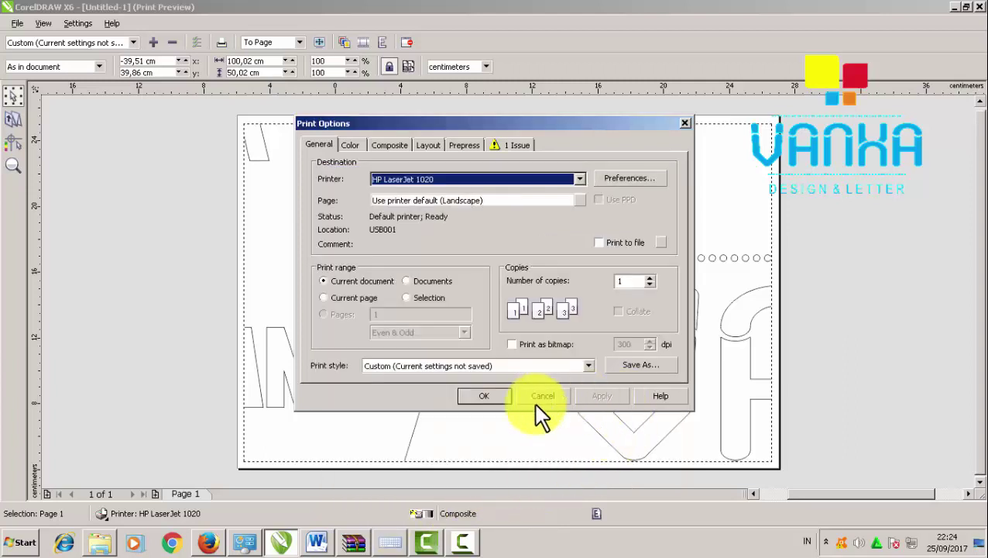
pyautogui.click(487, 398)
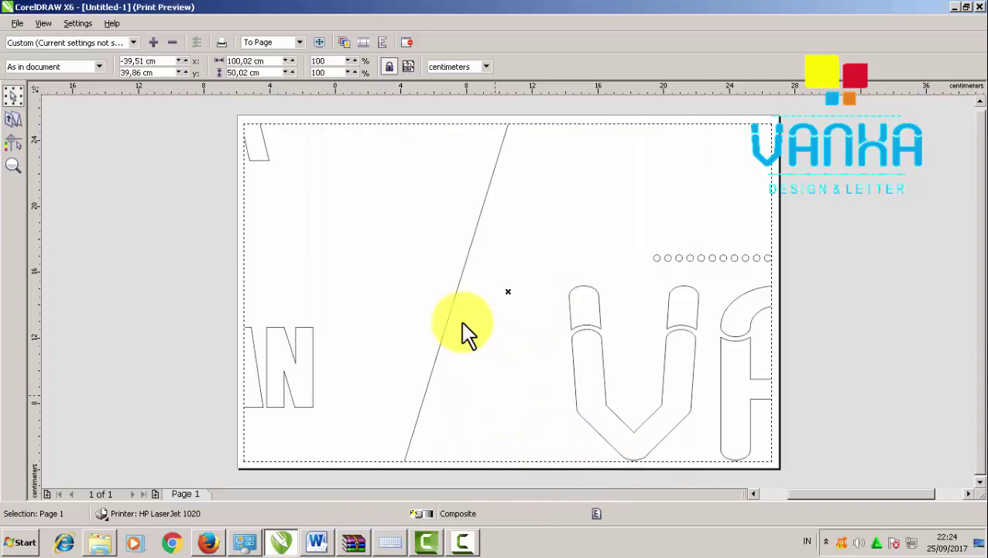
# - Enable tiled page printing and print the four sheets of the sign's upper row one at a time
pyautogui.click(407, 67)
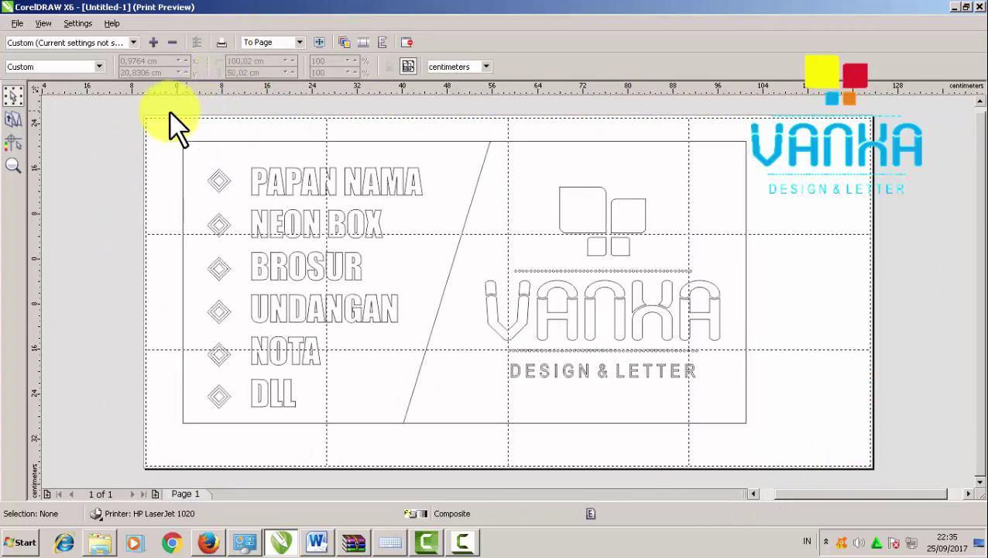
pyautogui.rightClick(195, 161)
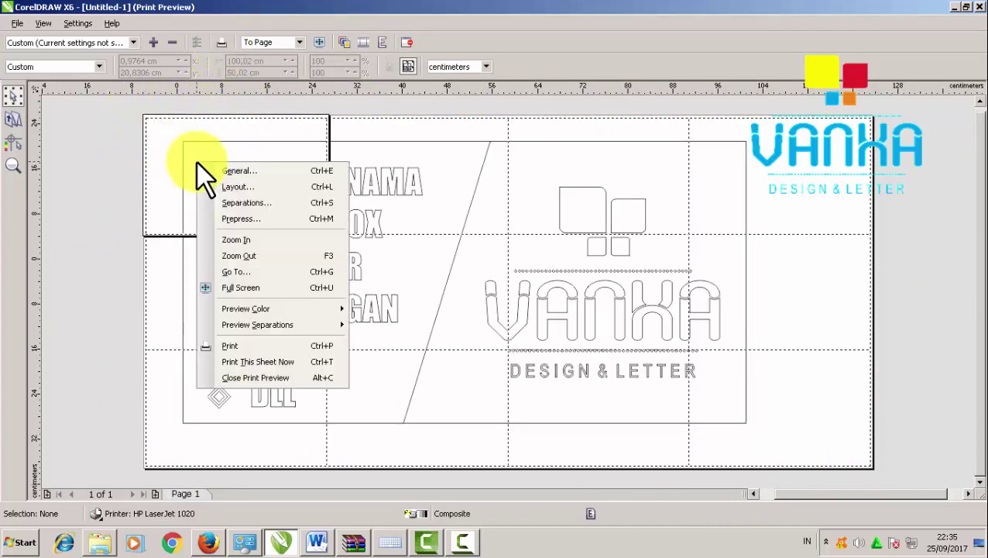
pyautogui.click(289, 361)
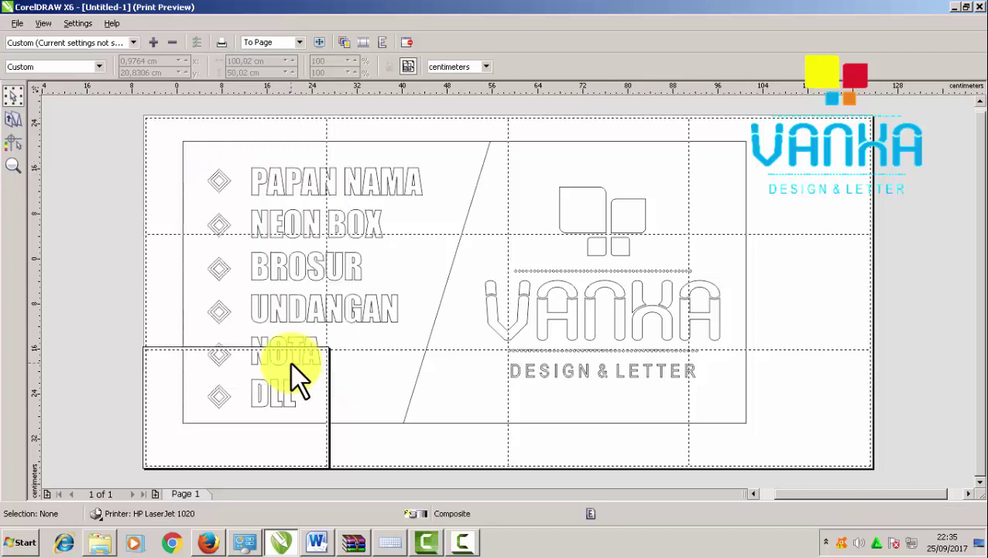
pyautogui.rightClick(400, 183)
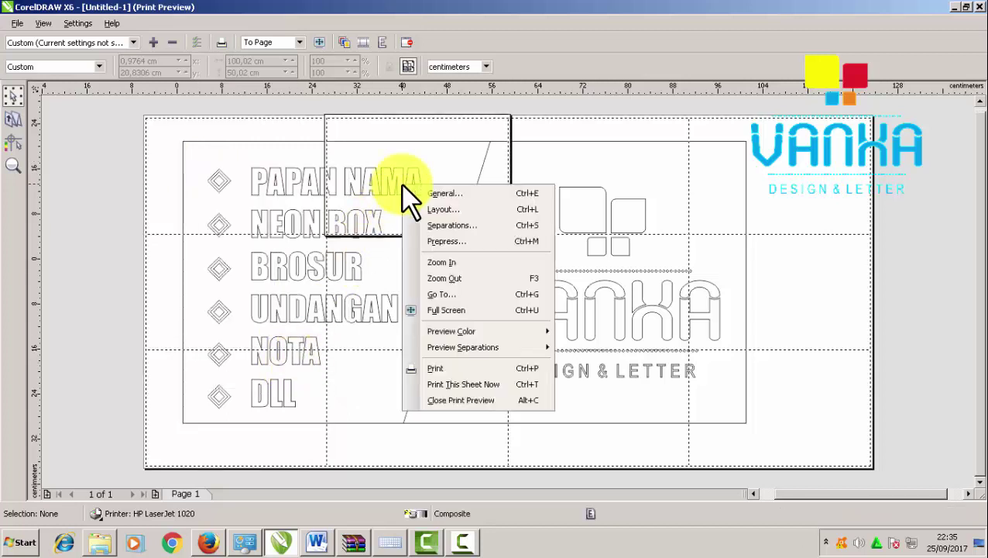
pyautogui.click(464, 385)
pyautogui.rightClick(601, 200)
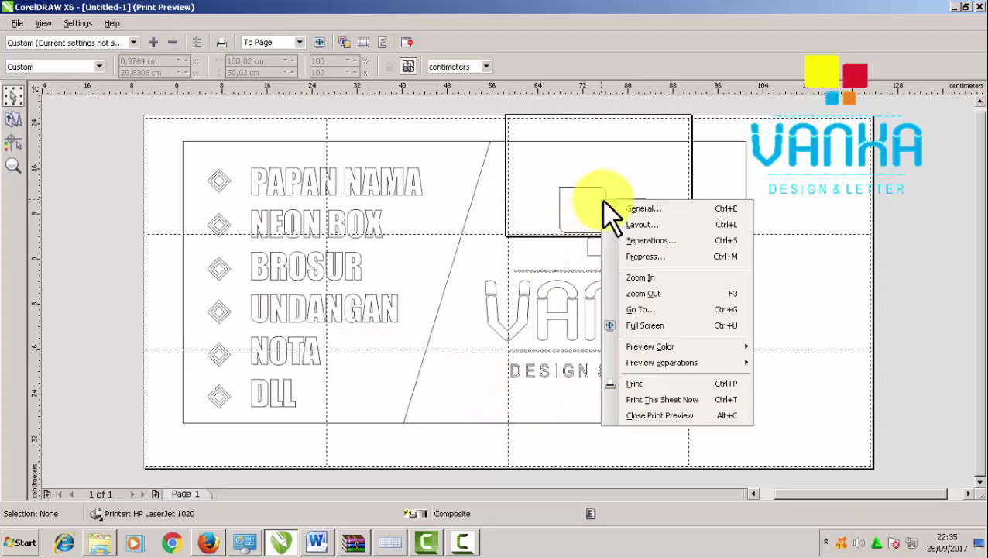
pyautogui.click(659, 398)
pyautogui.rightClick(791, 171)
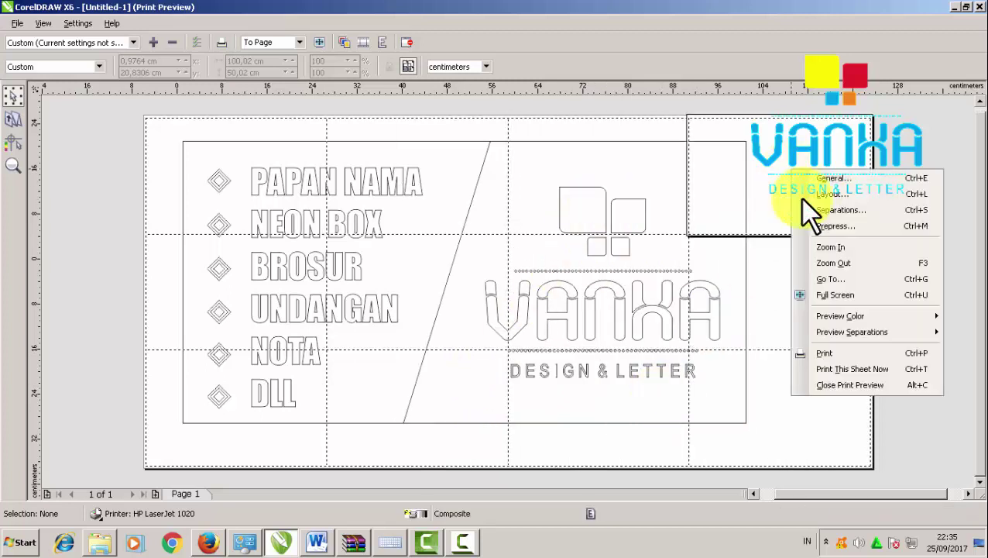
pyautogui.click(830, 367)
# - Print the four sheets of the sign's middle row individually, from the BROSUR bullets across to the frame's right edge
pyautogui.rightClick(268, 294)
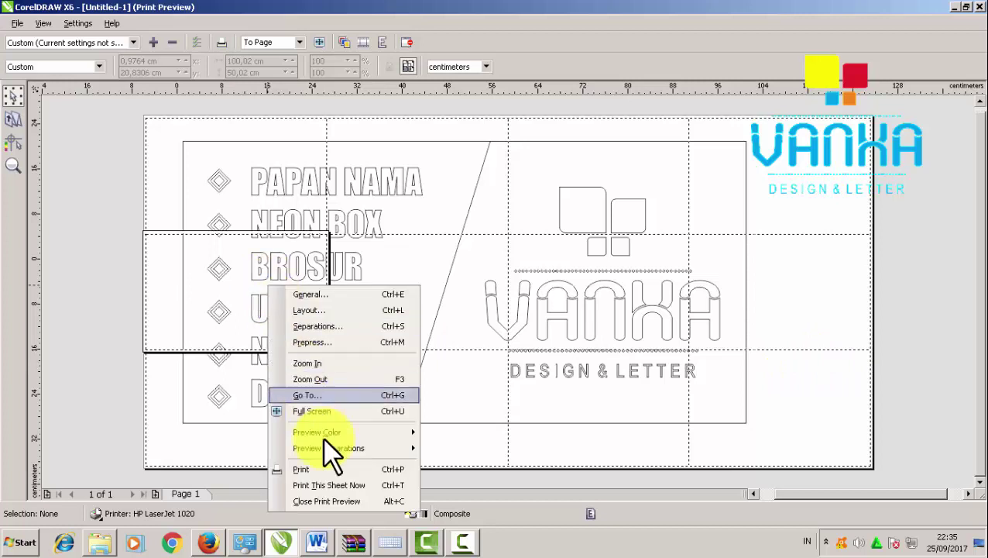
pyautogui.click(333, 481)
pyautogui.rightClick(411, 289)
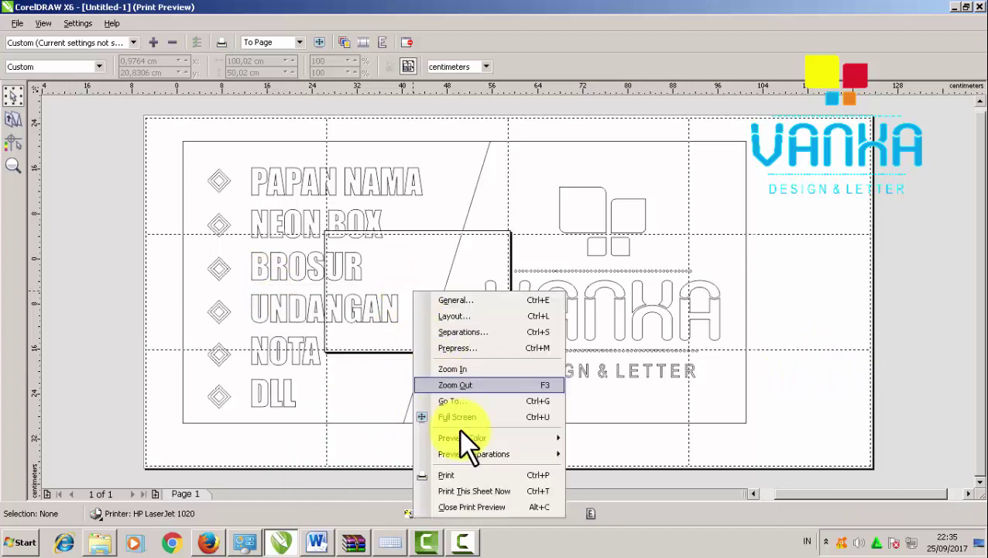
pyautogui.click(471, 484)
pyautogui.rightClick(576, 273)
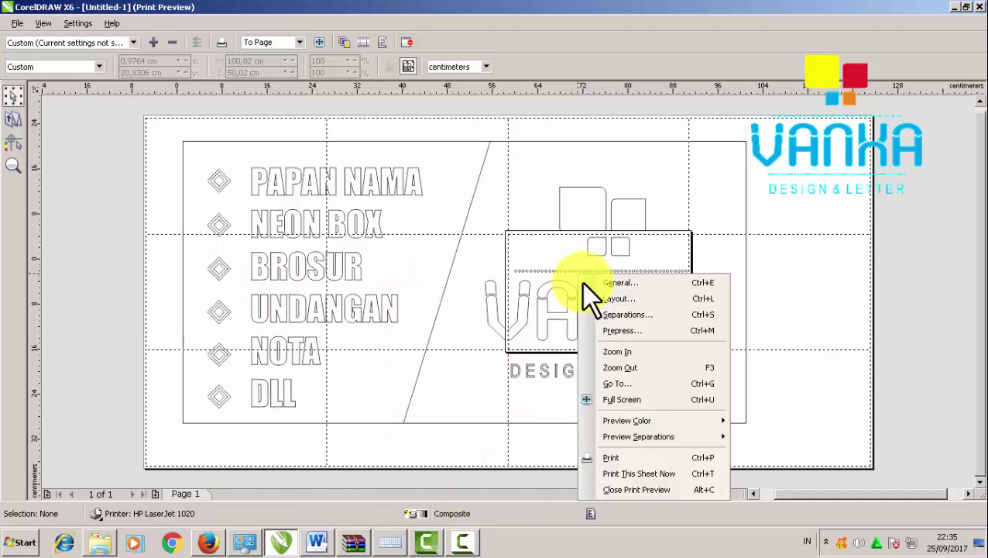
pyautogui.click(622, 469)
pyautogui.rightClick(749, 280)
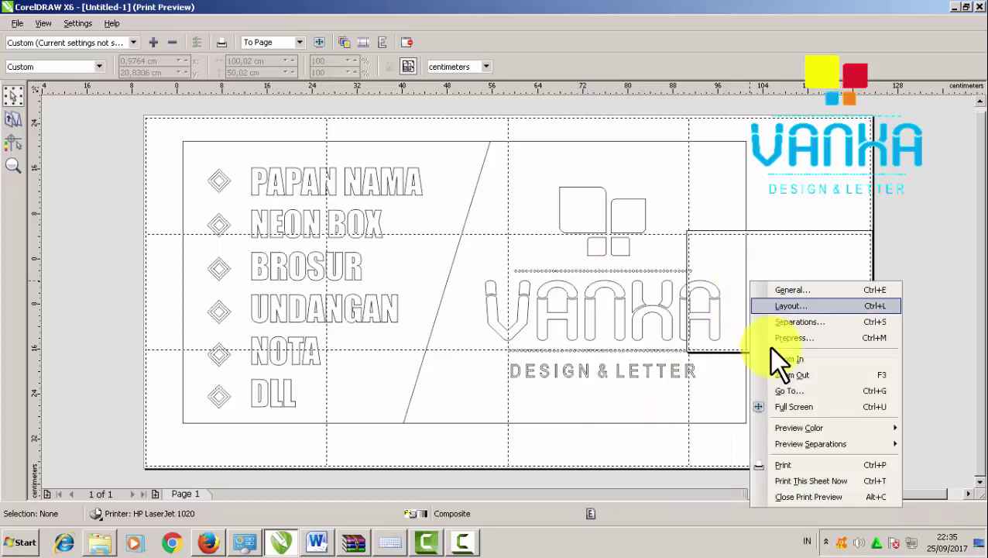
pyautogui.click(792, 479)
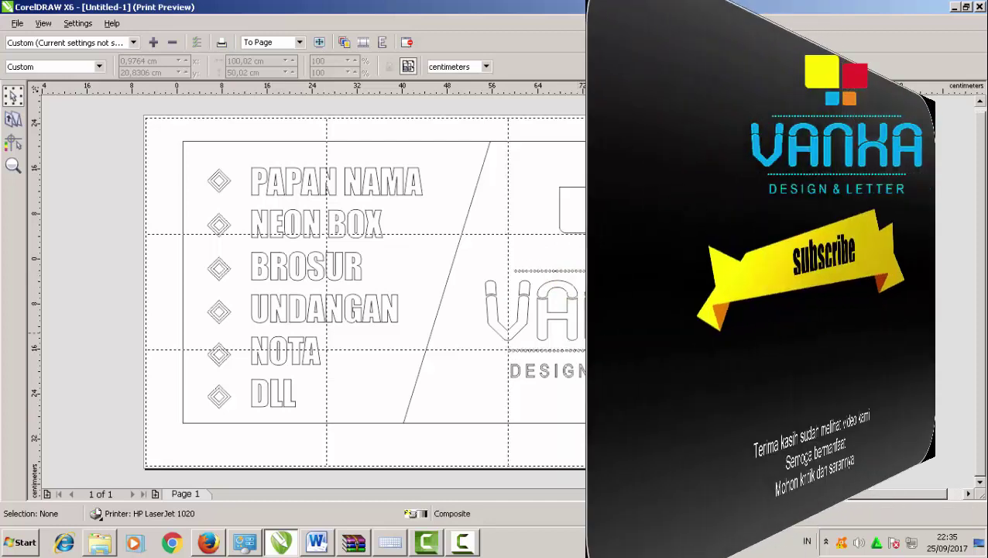